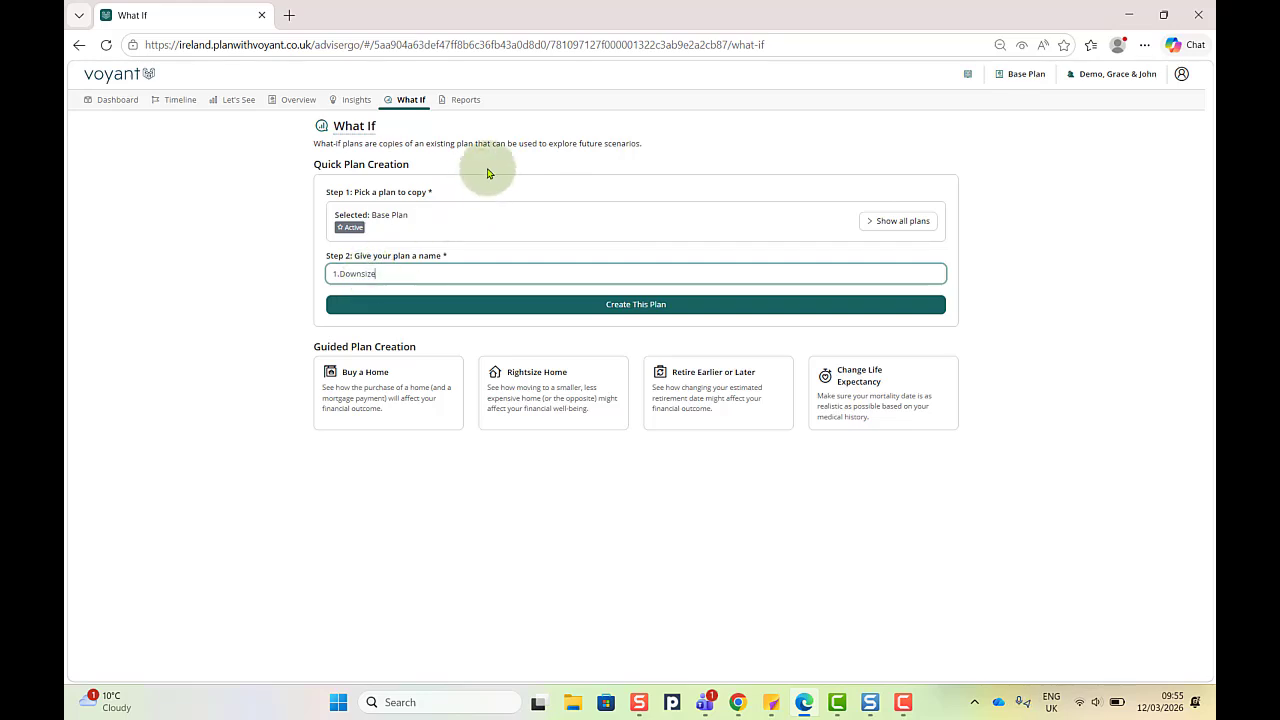
- Create the what-if plan 1.Downsize from the Base Plan and add a House event named New Home in 2040 to its timeline
{"action": "left_click", "coordinate": [630, 306]}
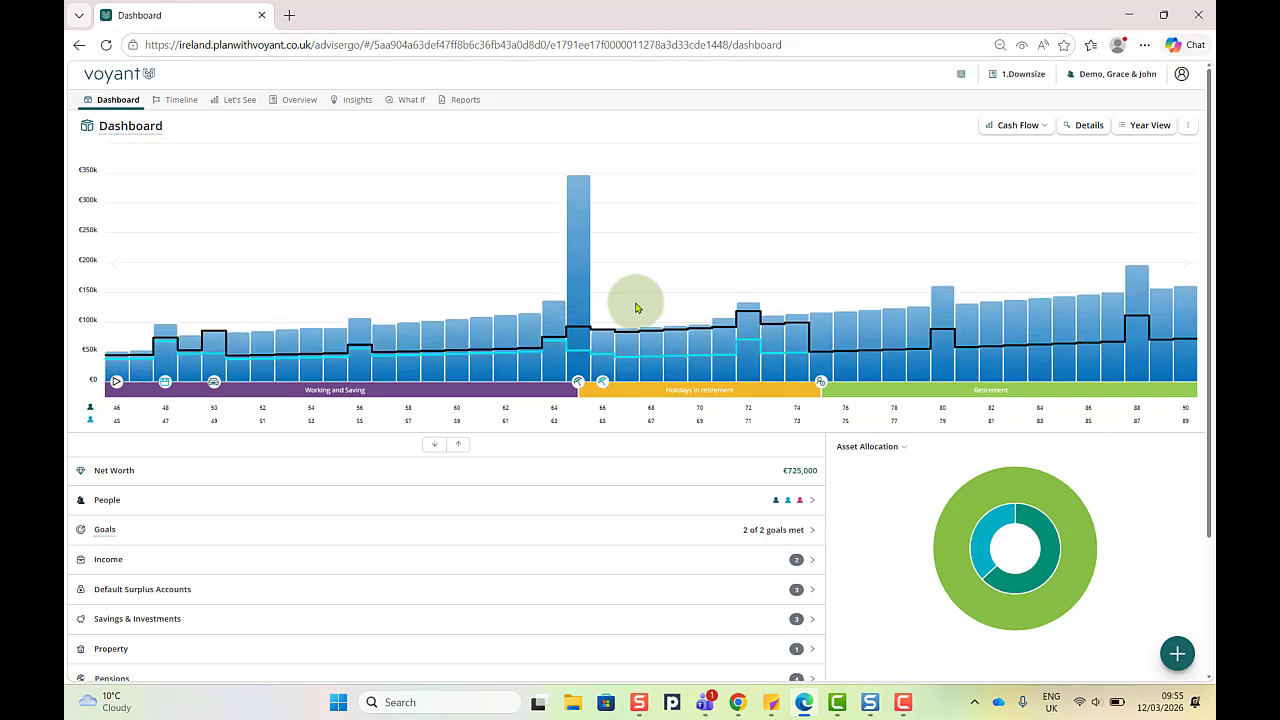
{"action": "left_click", "coordinate": [177, 100]}
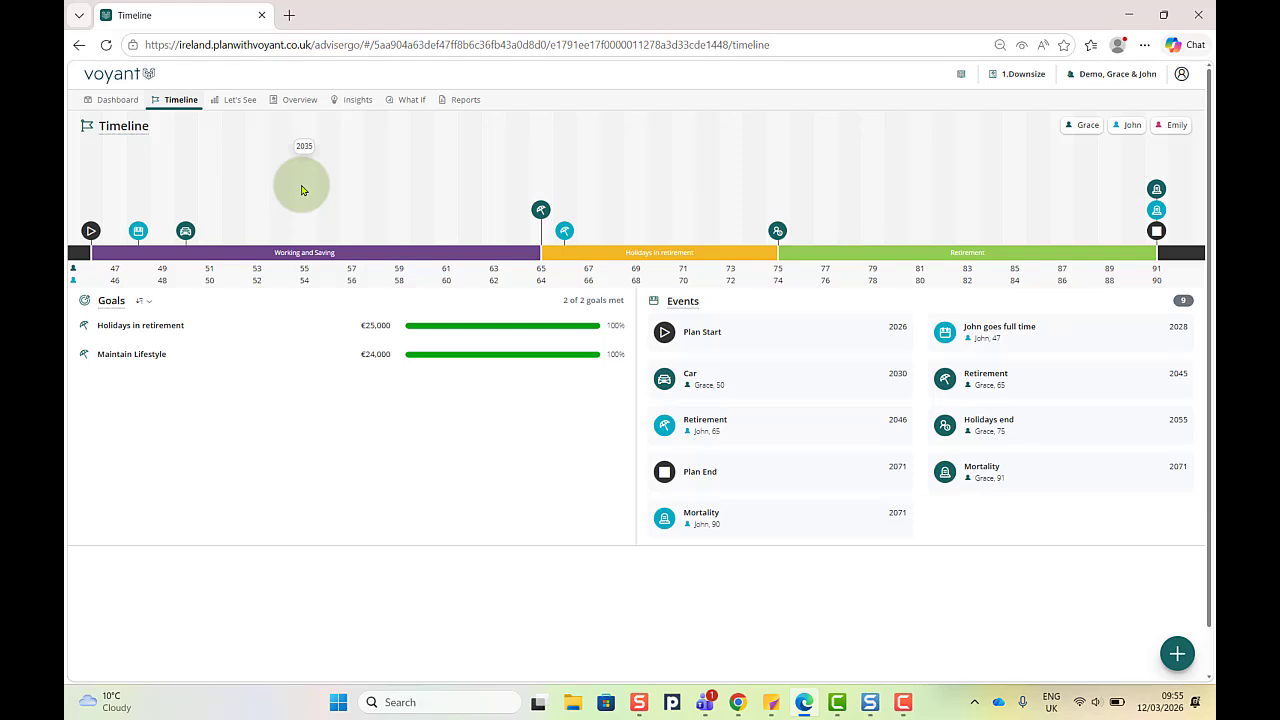
{"action": "left_click", "coordinate": [1177, 654]}
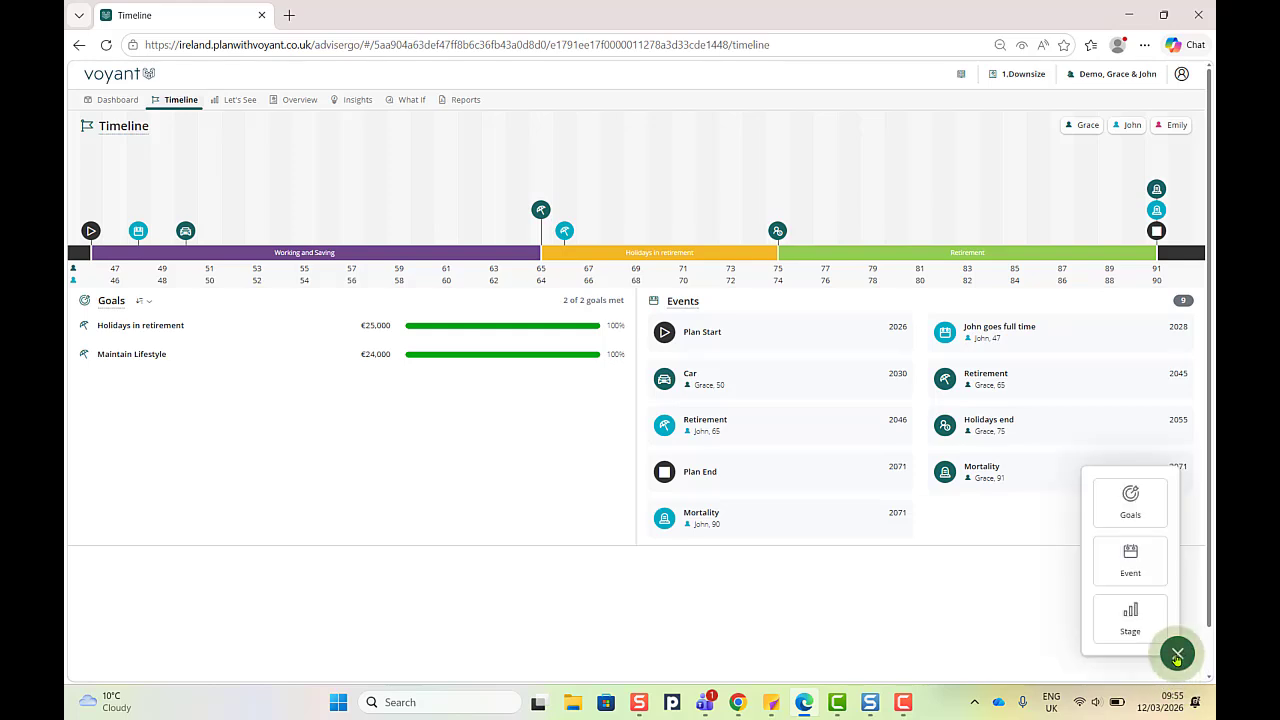
{"action": "left_click", "coordinate": [1128, 560]}
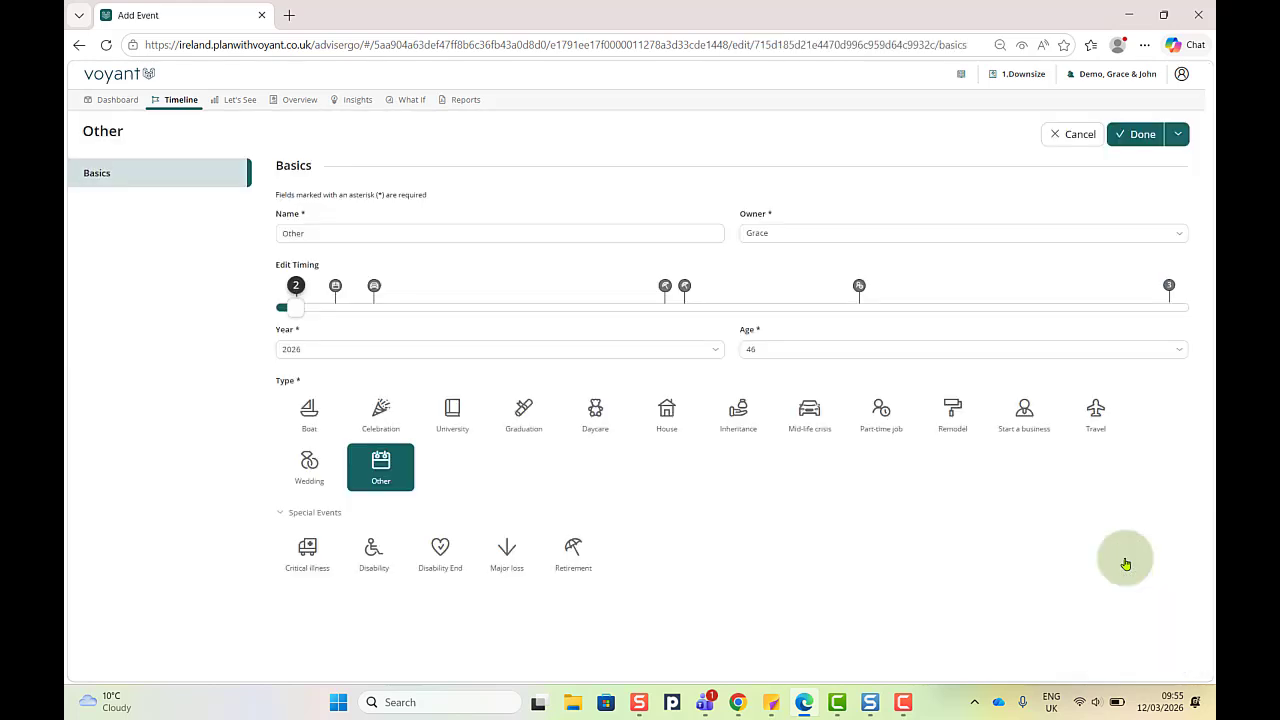
{"action": "double_click", "coordinate": [295, 233]}
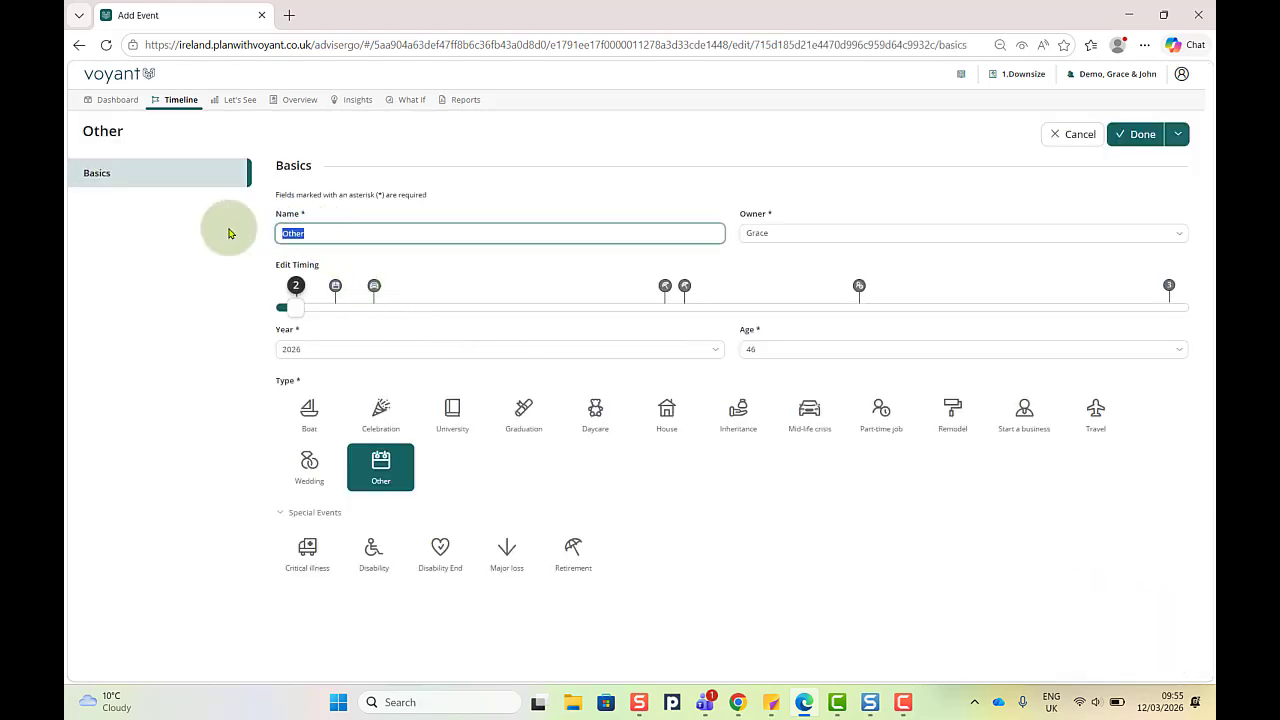
{"action": "type", "text": "New Home"}
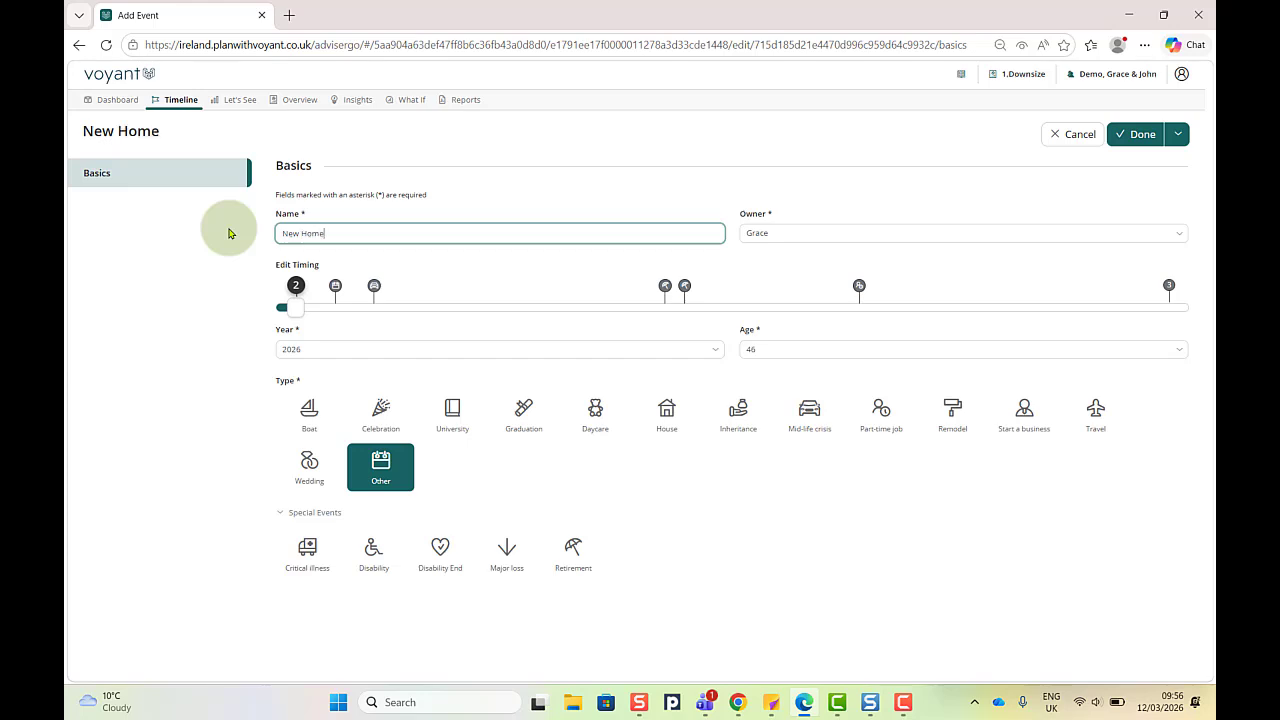
{"action": "left_click_drag", "start_coordinate": [295, 307], "coordinate": [562, 309]}
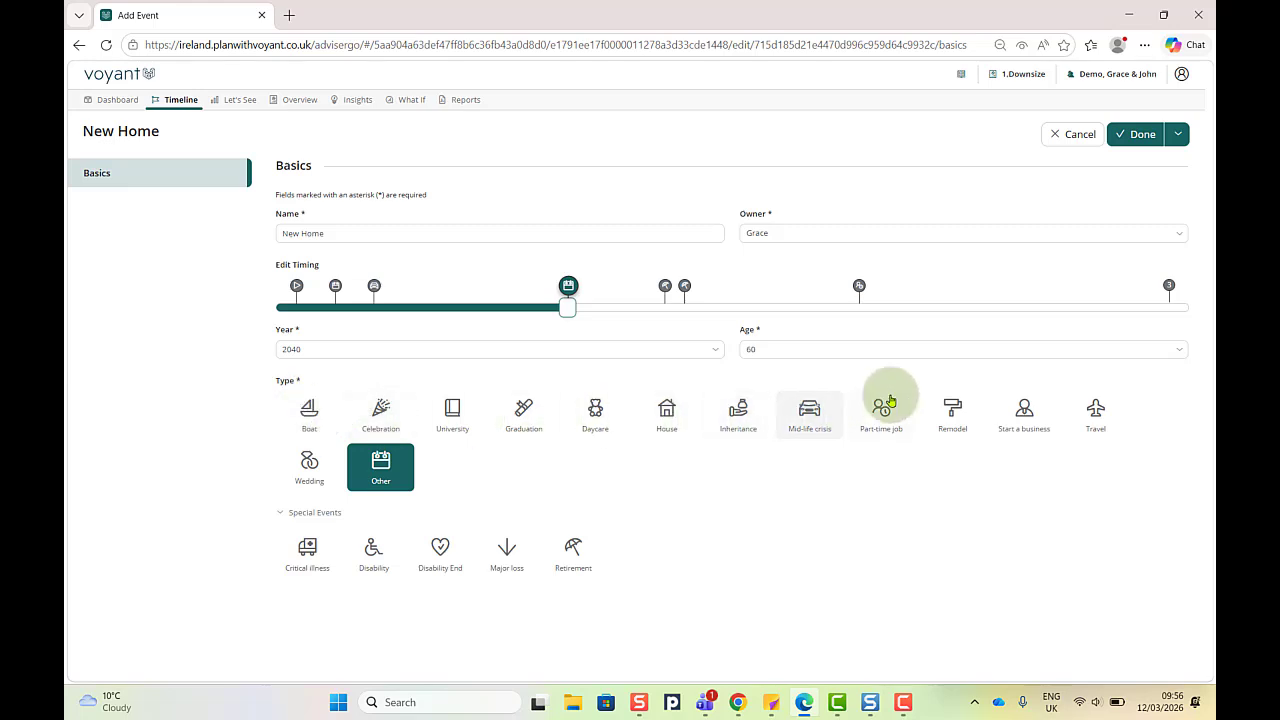
{"action": "left_click", "coordinate": [667, 407]}
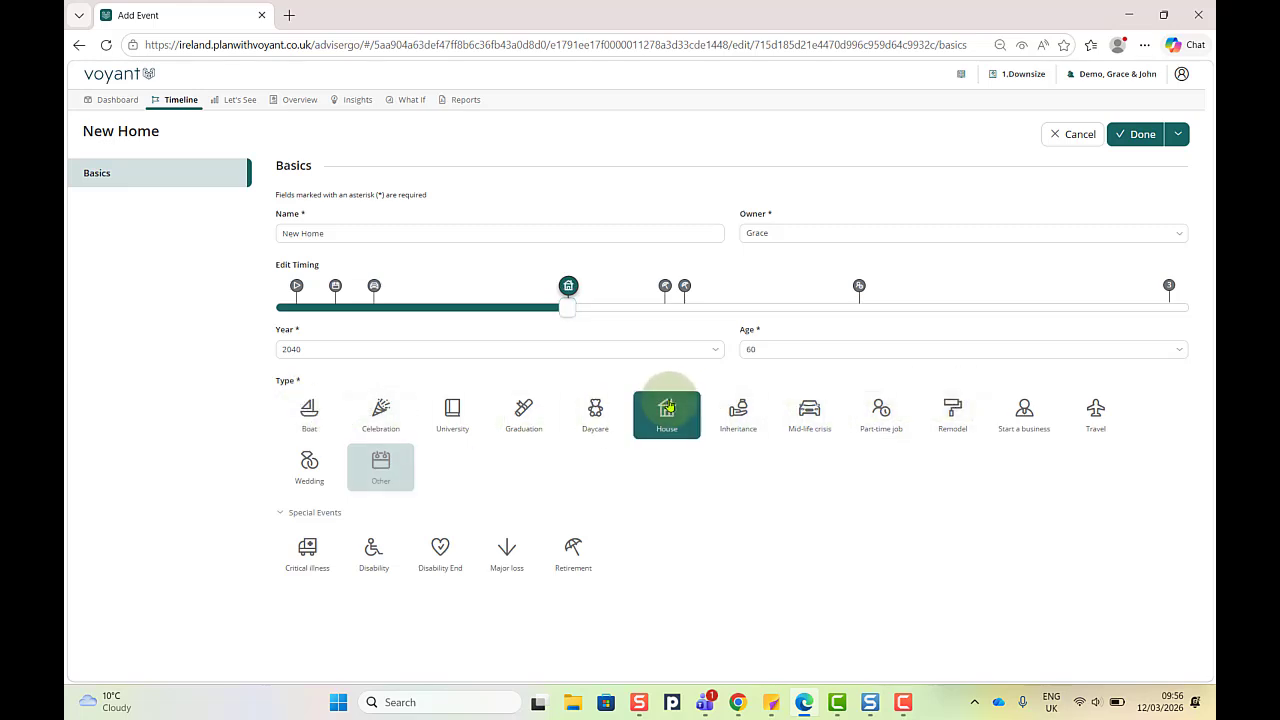
{"action": "left_click", "coordinate": [1134, 135]}
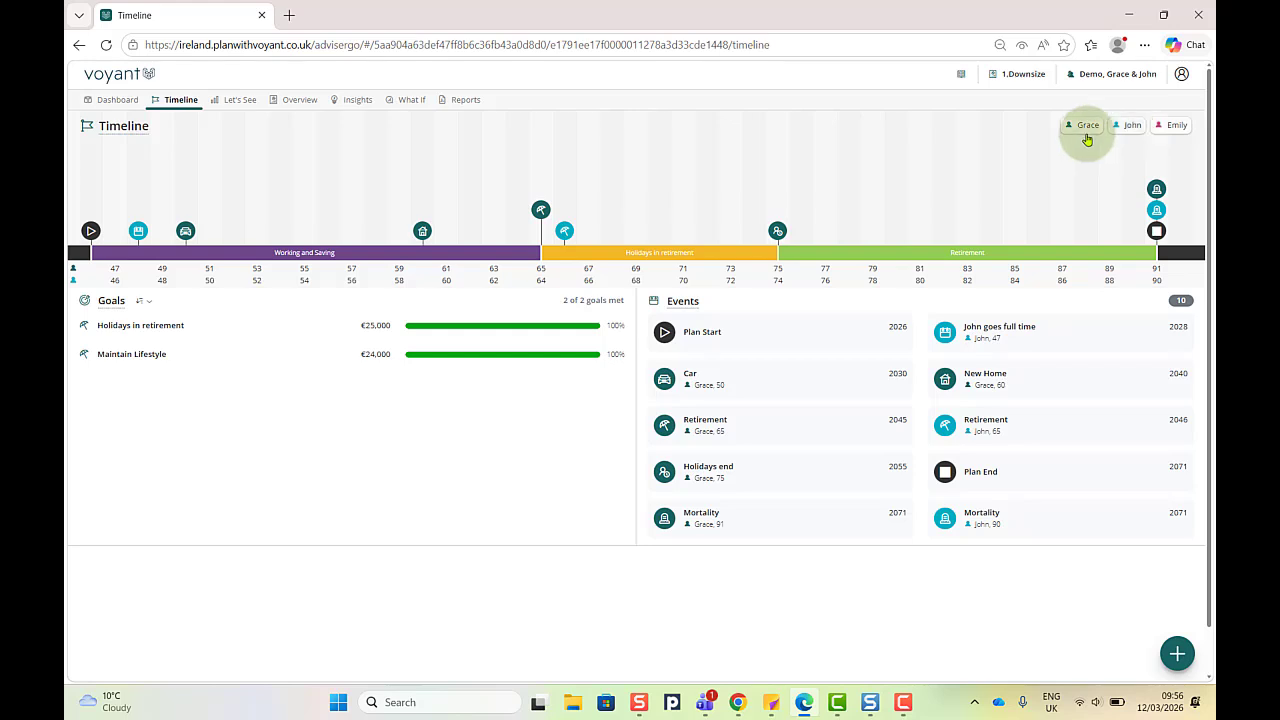
- Set the sell event of the existing Home primary residence to the New Home event and save the property
{"action": "left_click", "coordinate": [101, 100]}
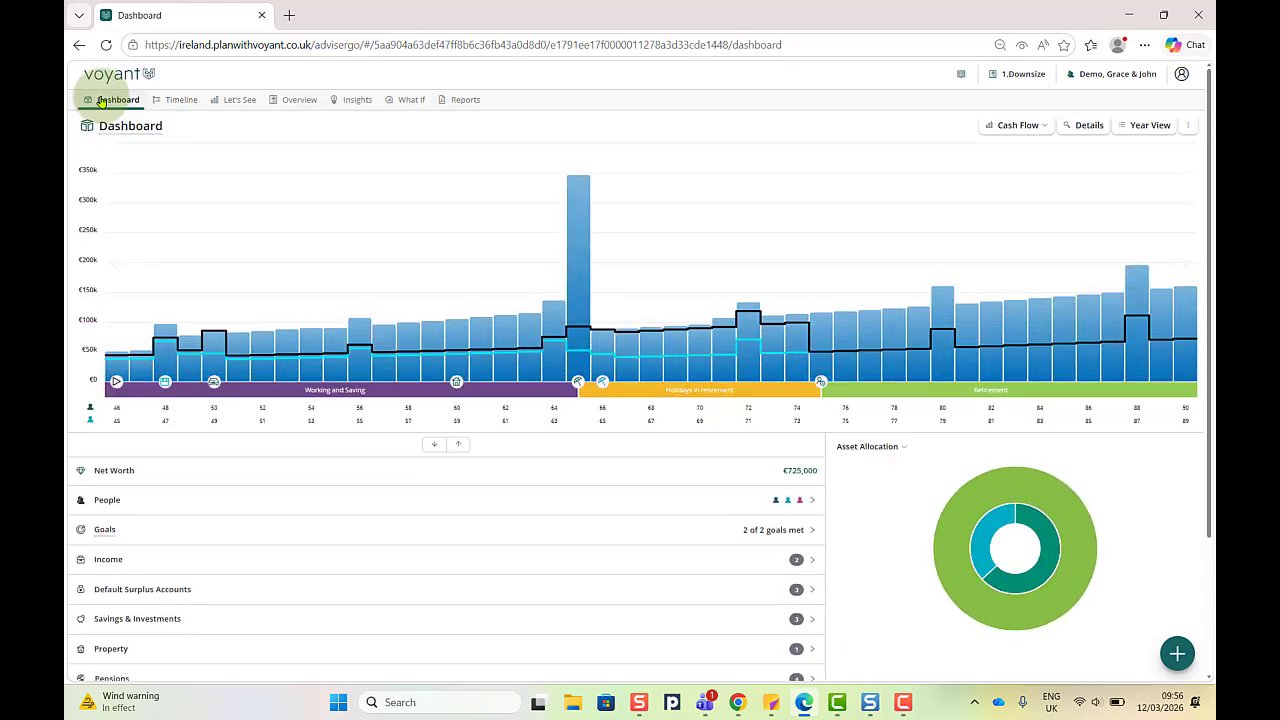
{"action": "scroll", "coordinate": [373, 373], "scroll_direction": "down", "scroll_amount": 2}
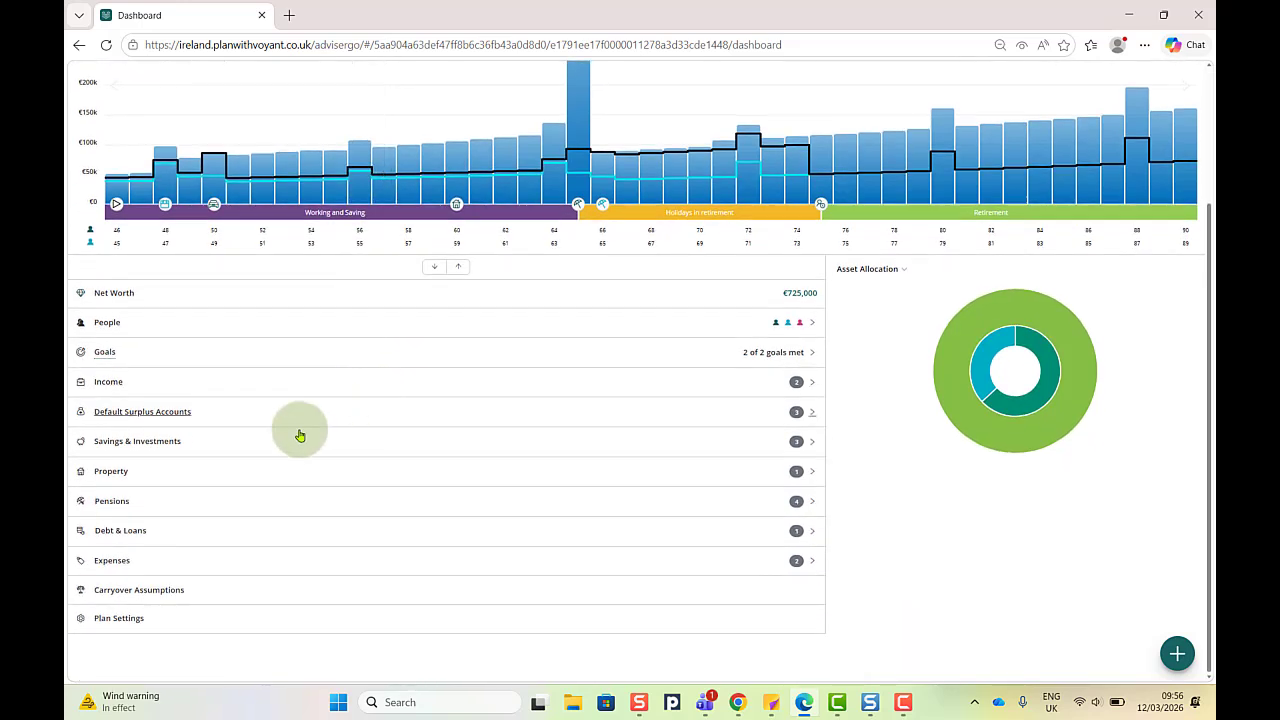
{"action": "left_click", "coordinate": [193, 474]}
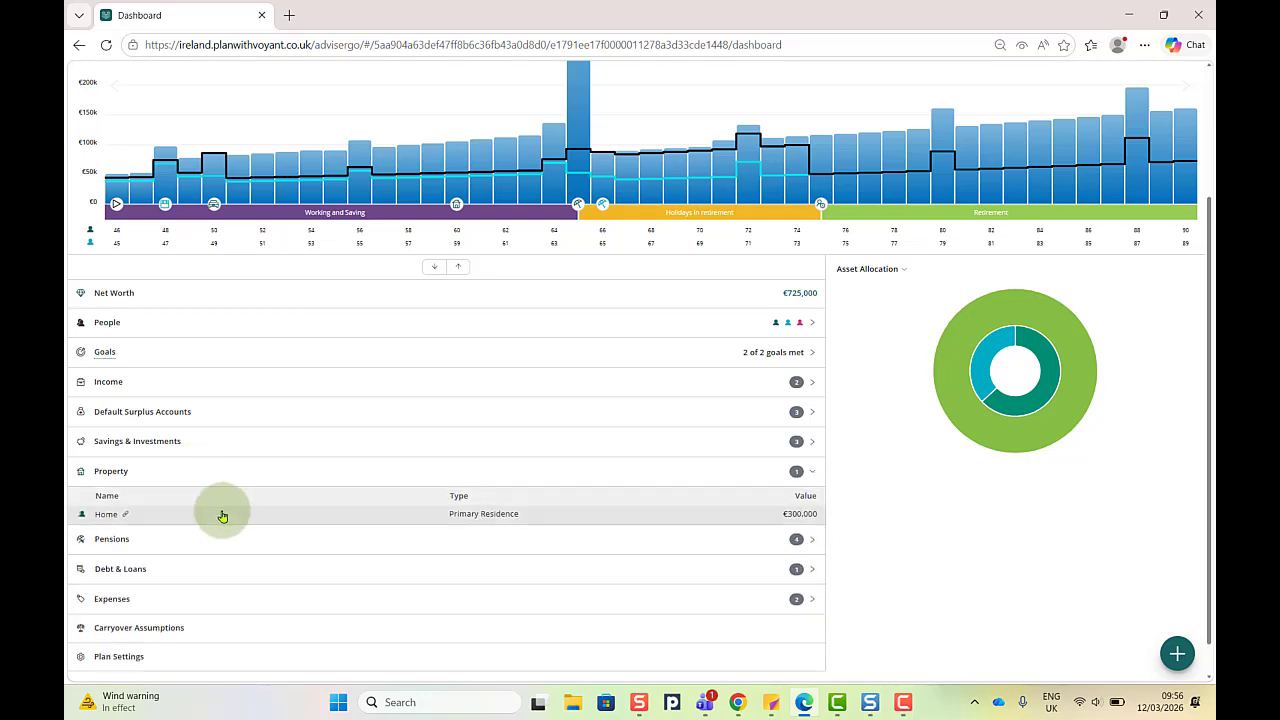
{"action": "left_click", "coordinate": [222, 512]}
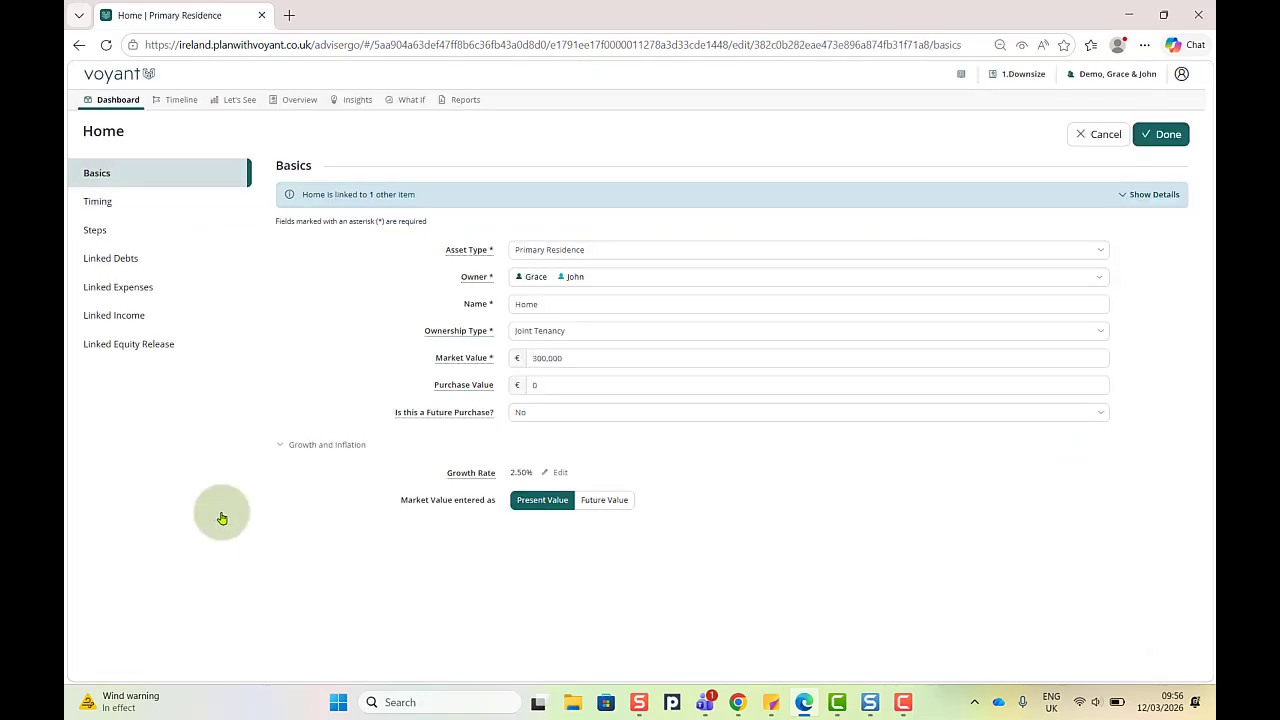
{"action": "left_click", "coordinate": [115, 203]}
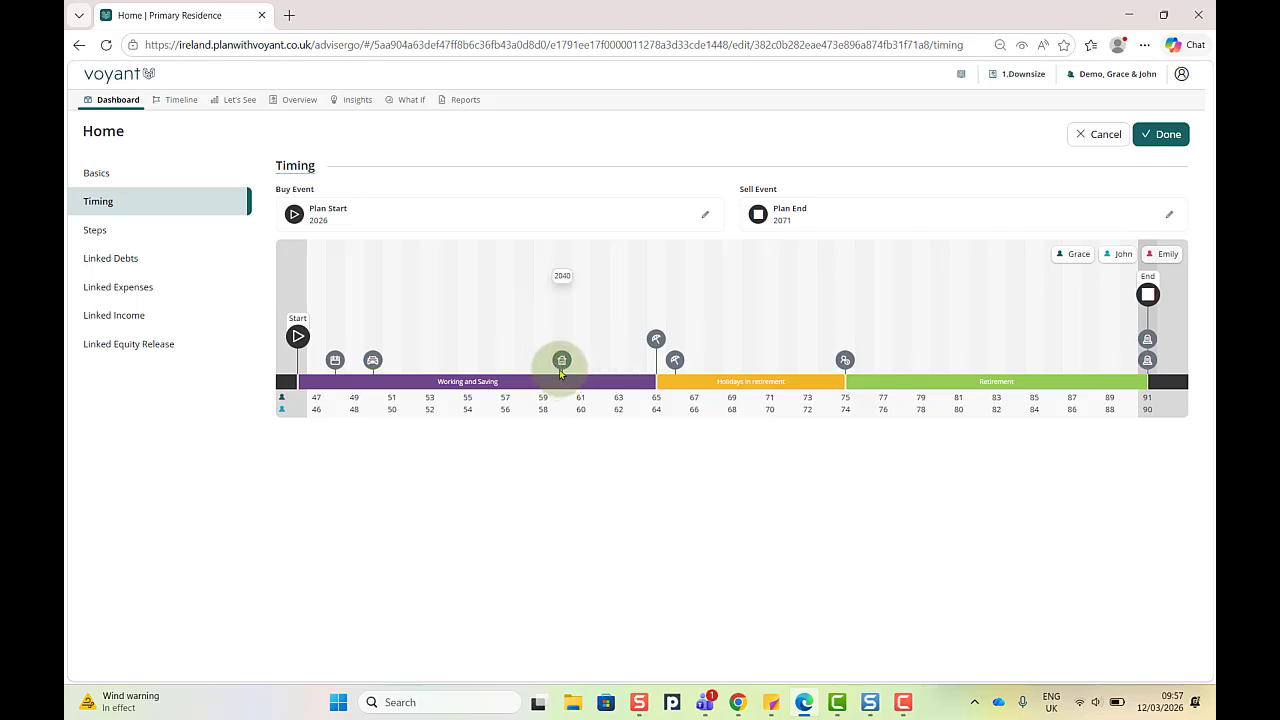
{"action": "left_click_drag", "start_coordinate": [558, 363], "coordinate": [815, 222]}
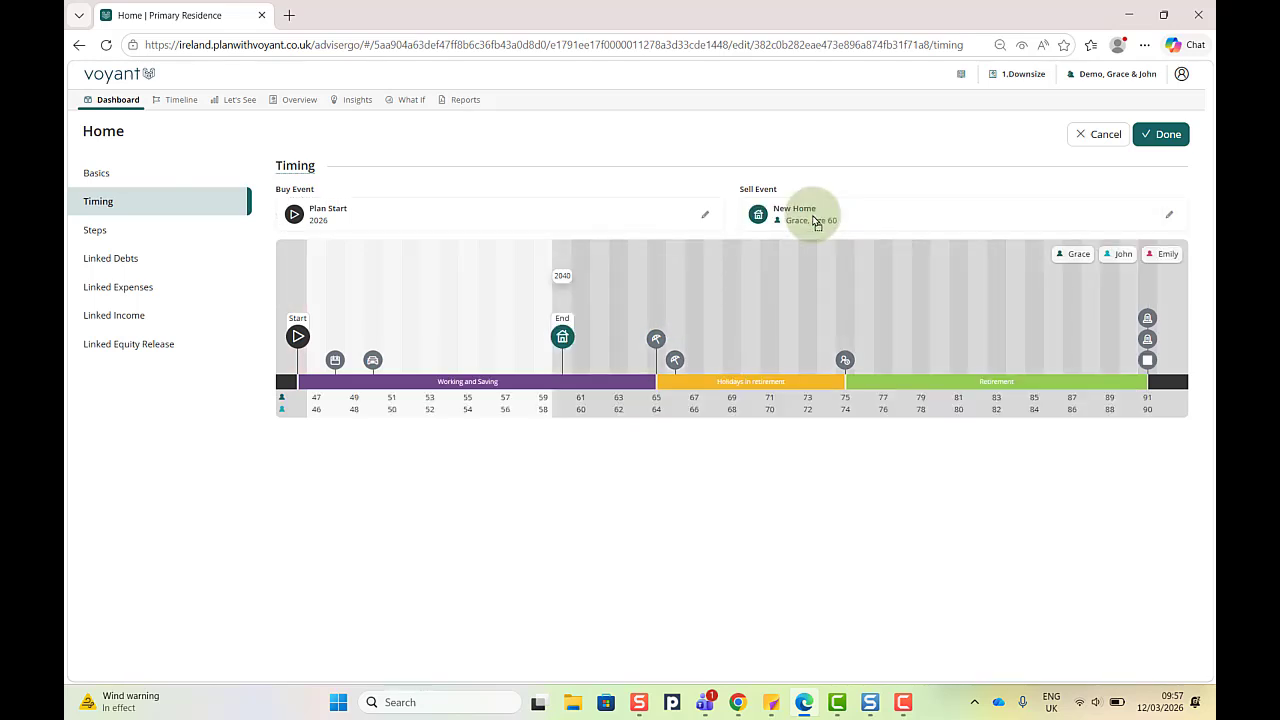
{"action": "left_click", "coordinate": [563, 340]}
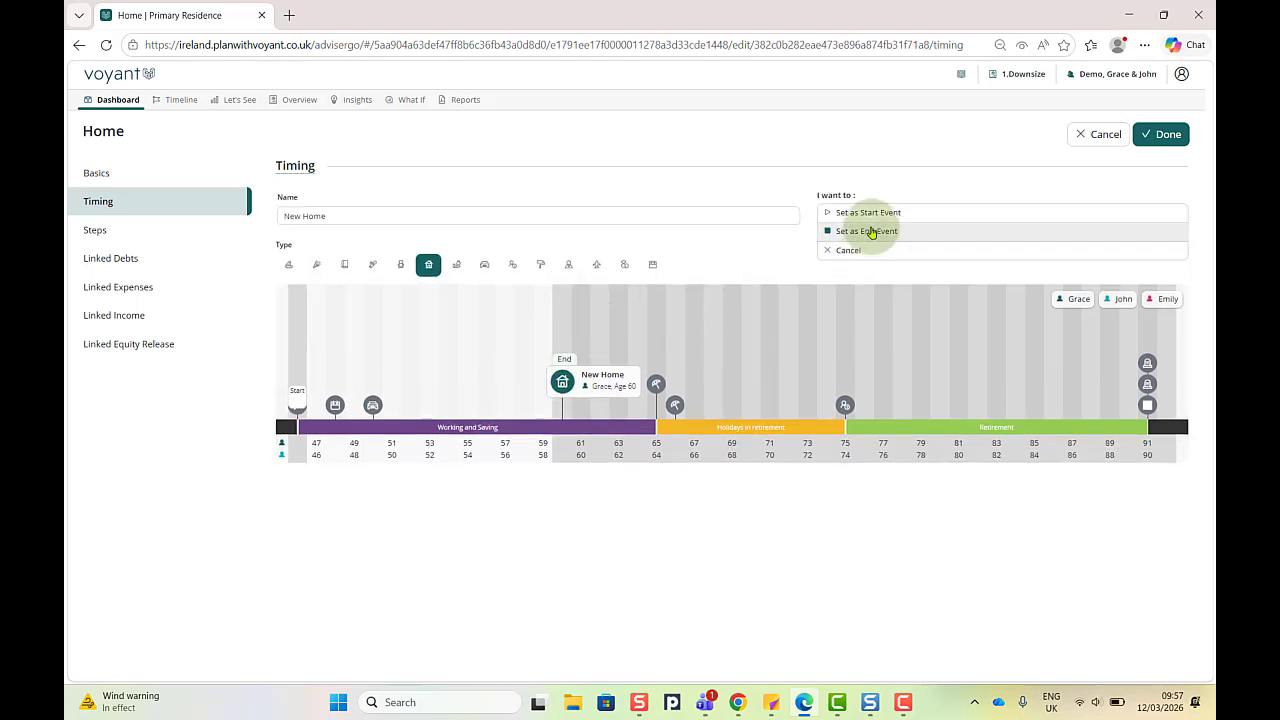
{"action": "left_click", "coordinate": [871, 232]}
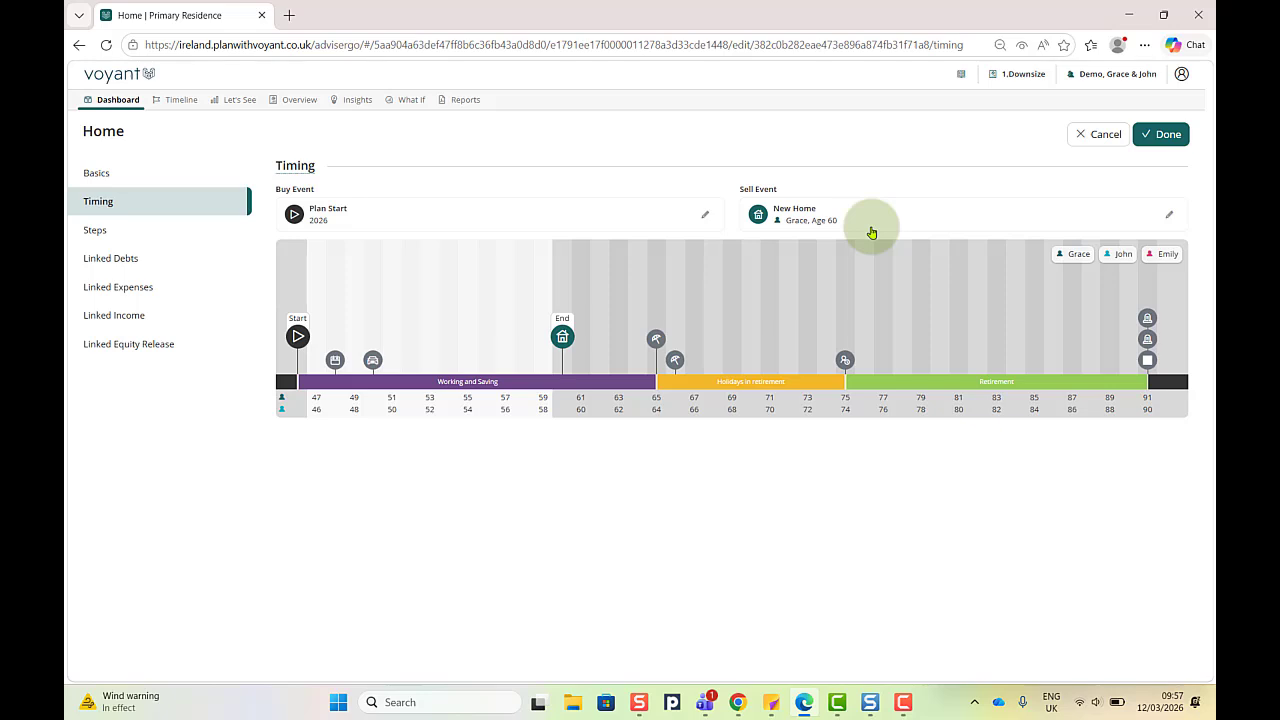
{"action": "left_click", "coordinate": [1169, 211]}
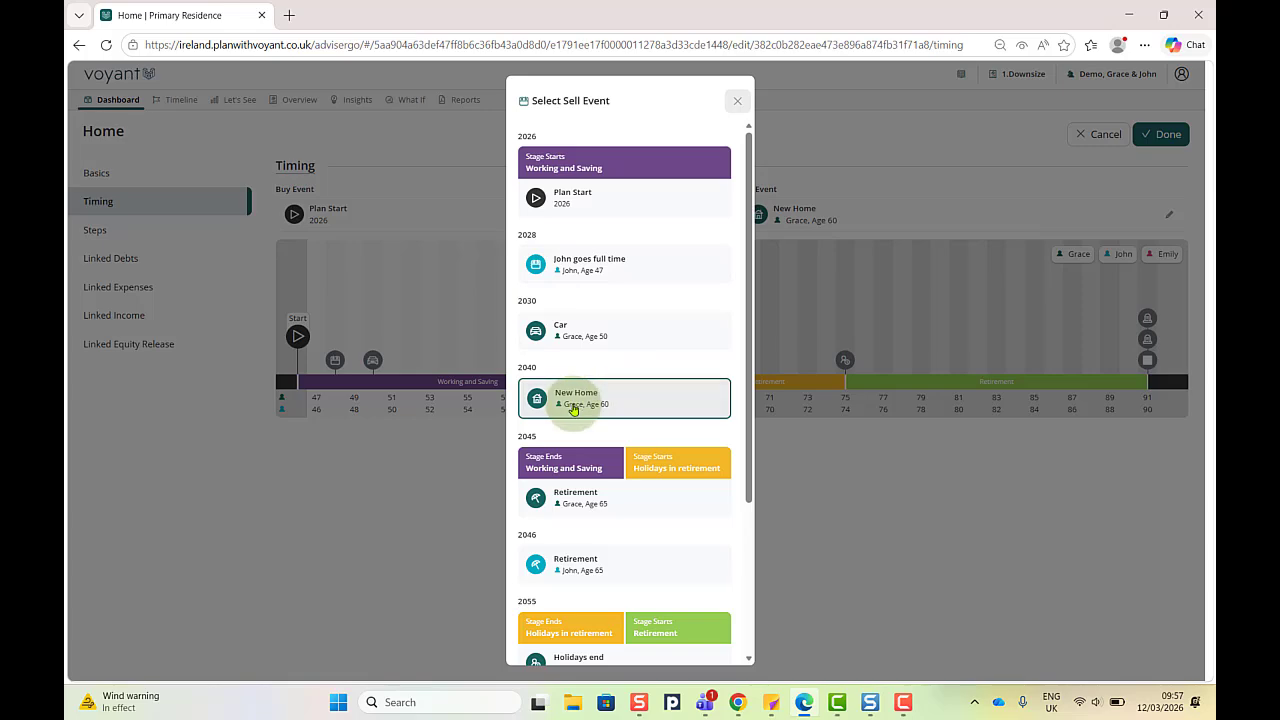
{"action": "left_click", "coordinate": [739, 104]}
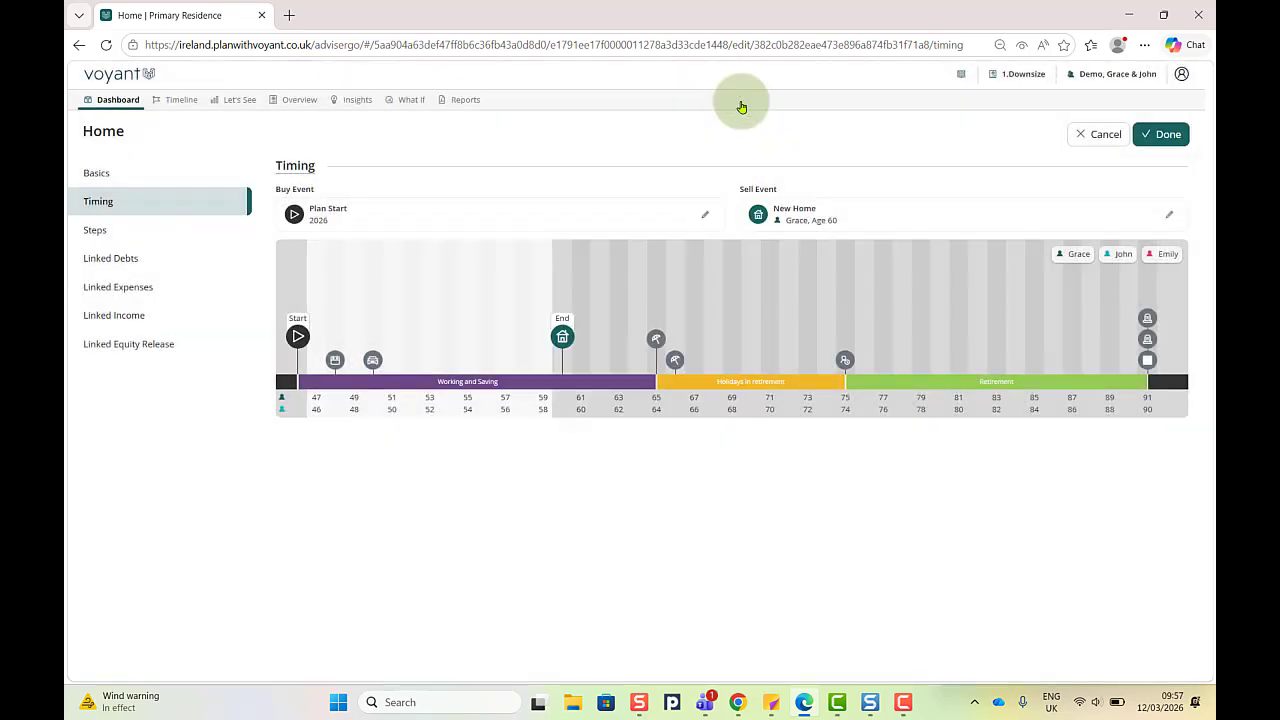
{"action": "left_click", "coordinate": [1168, 134]}
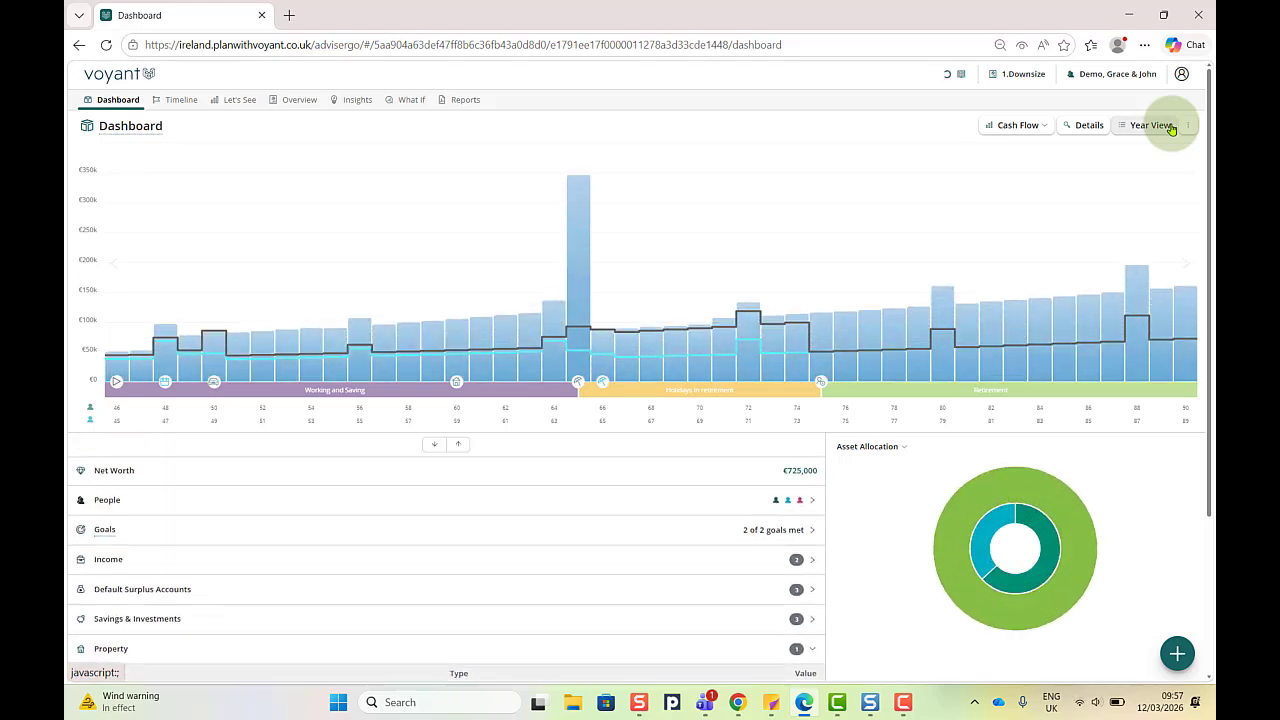
- Show the detailed cash flow chart with its legend and examine the asset liquidation in 2040
{"action": "left_click", "coordinate": [1088, 125]}
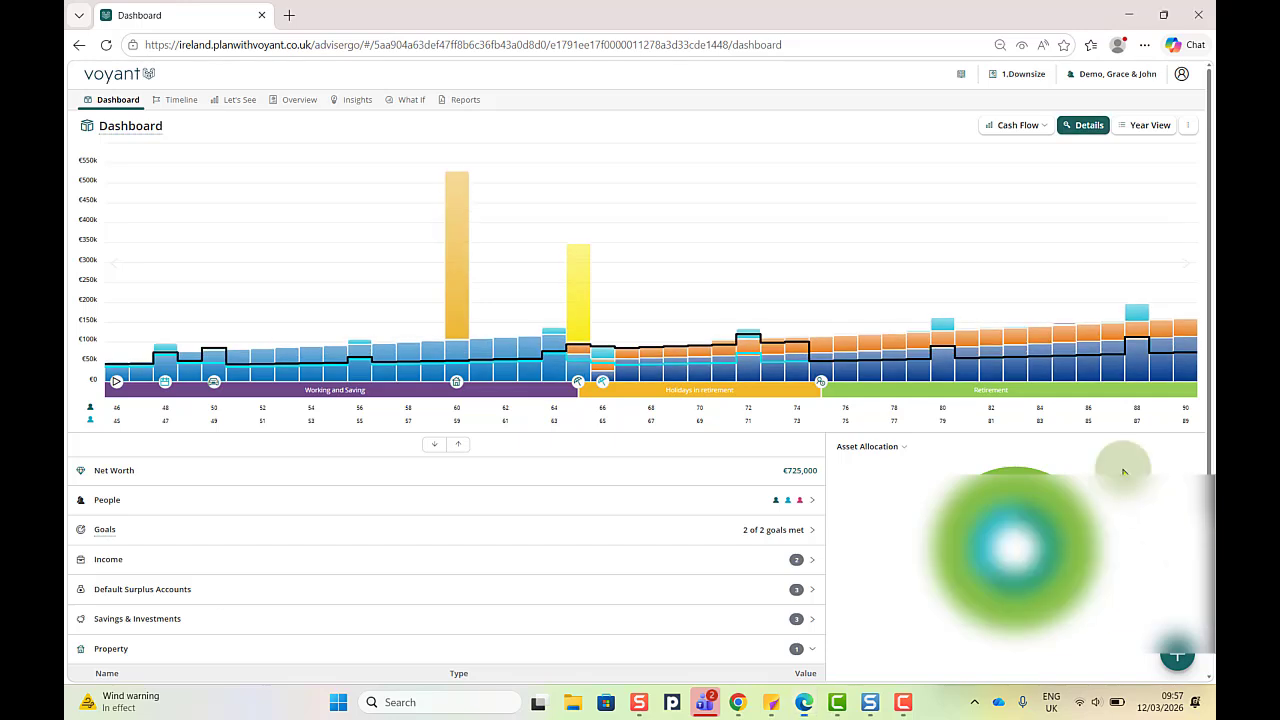
{"action": "mouse_move", "coordinate": [449, 206]}
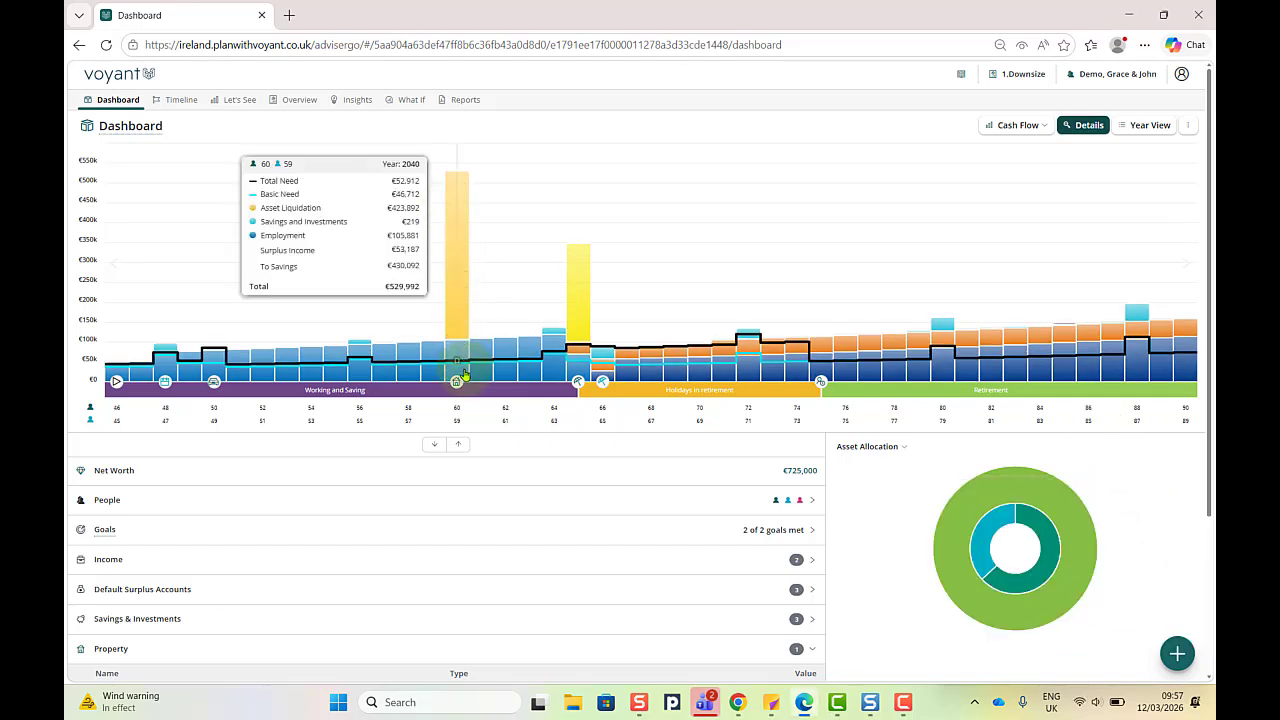
{"action": "left_click", "coordinate": [459, 201]}
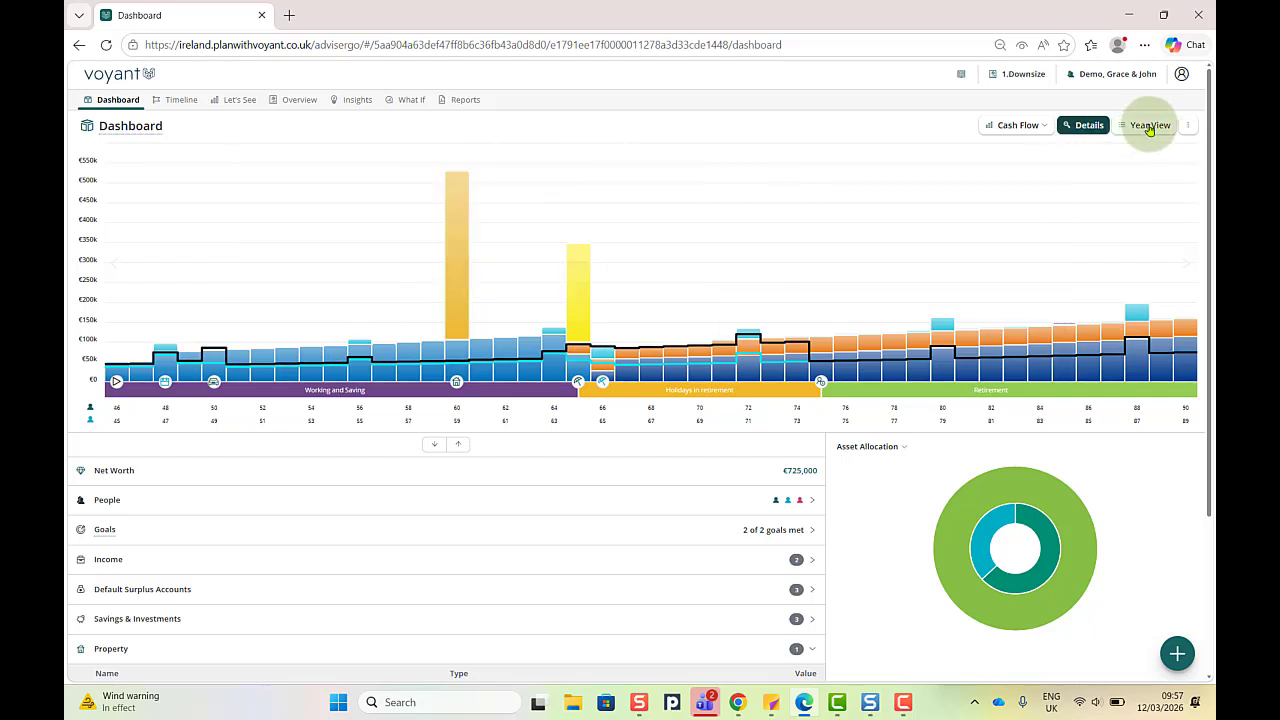
{"action": "left_click", "coordinate": [1188, 126]}
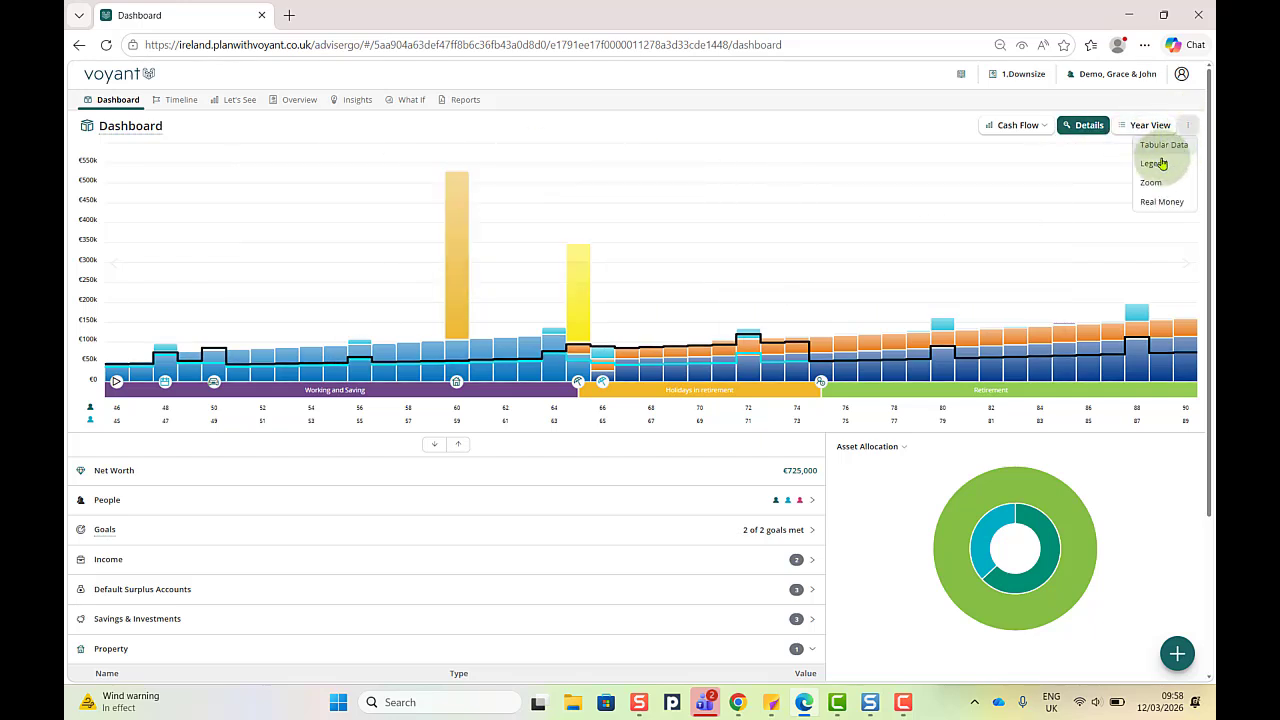
{"action": "left_click", "coordinate": [1178, 166]}
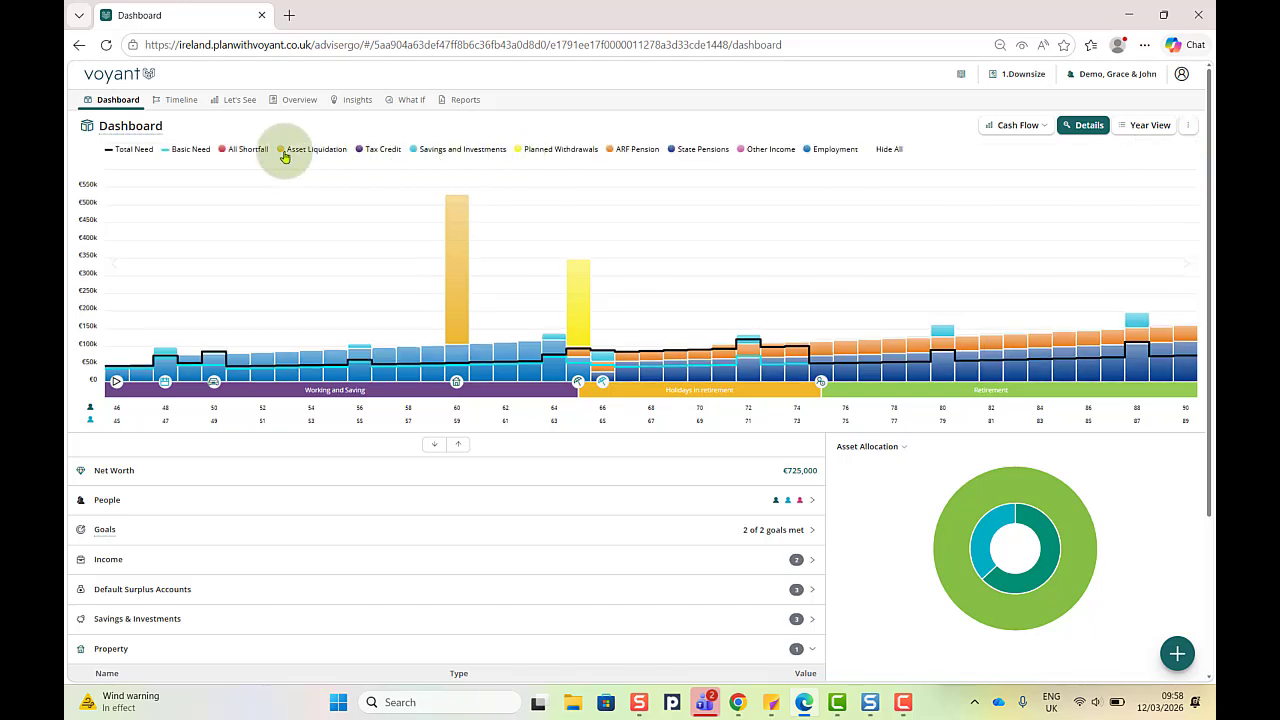
{"action": "mouse_move", "coordinate": [459, 199]}
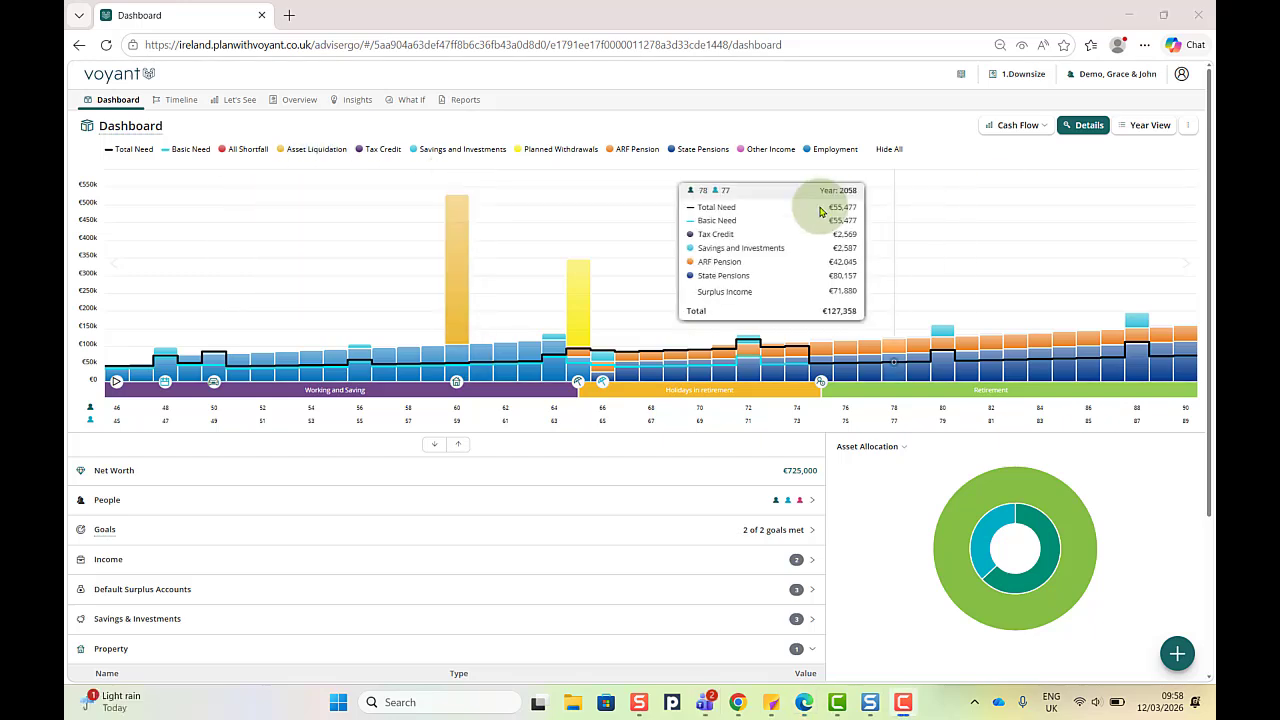
- Review the 2040 cash flow, property and investment figures in the Year View and return to the dashboard
{"action": "left_click", "coordinate": [458, 300]}
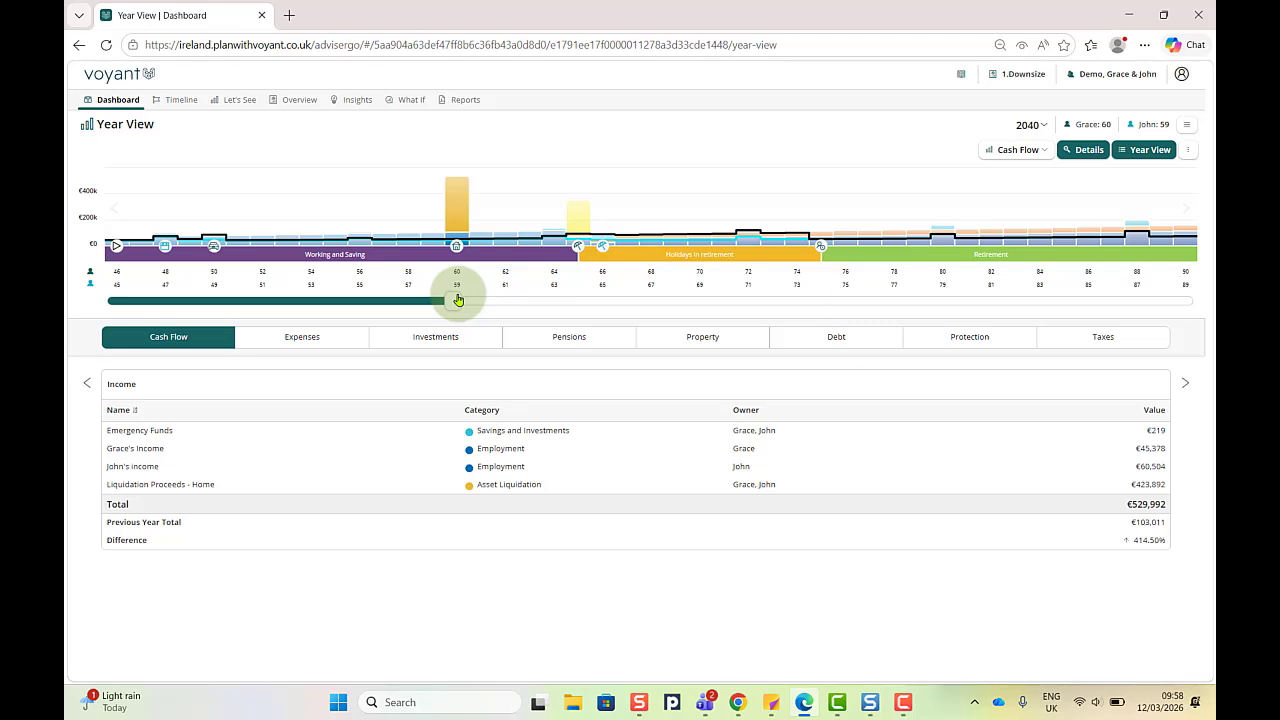
{"action": "left_click", "coordinate": [705, 343]}
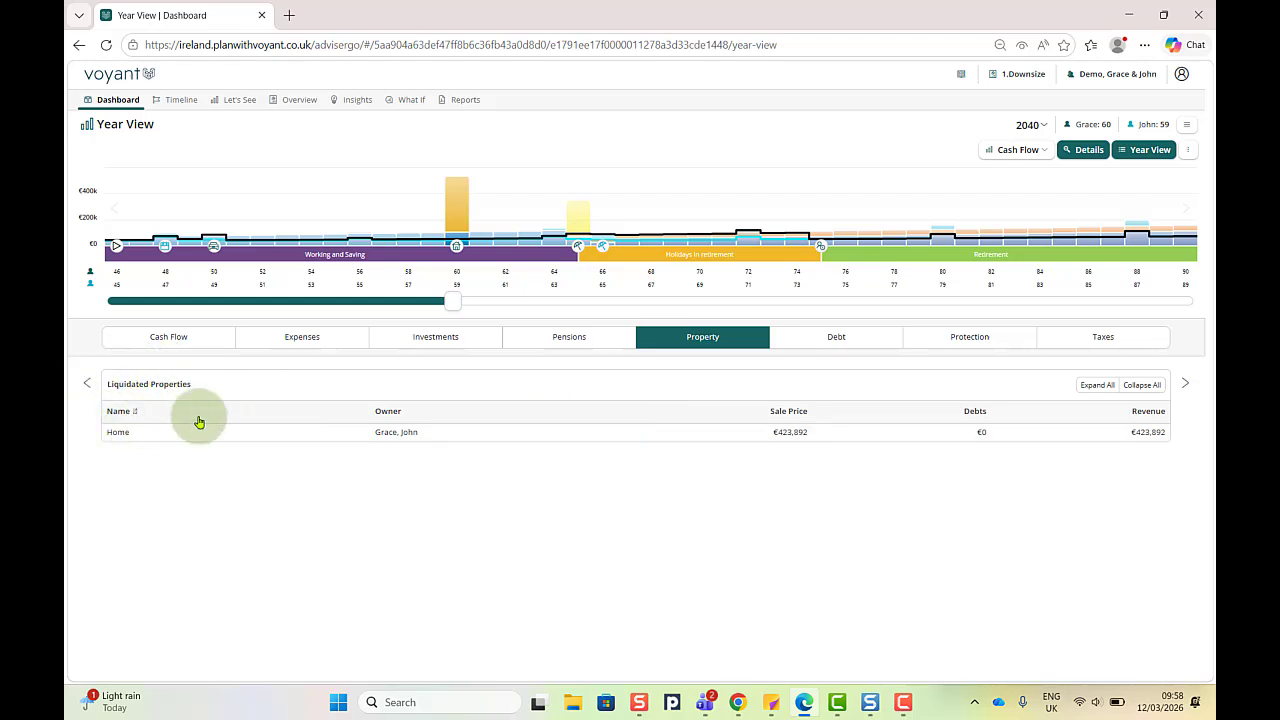
{"action": "left_click", "coordinate": [157, 343]}
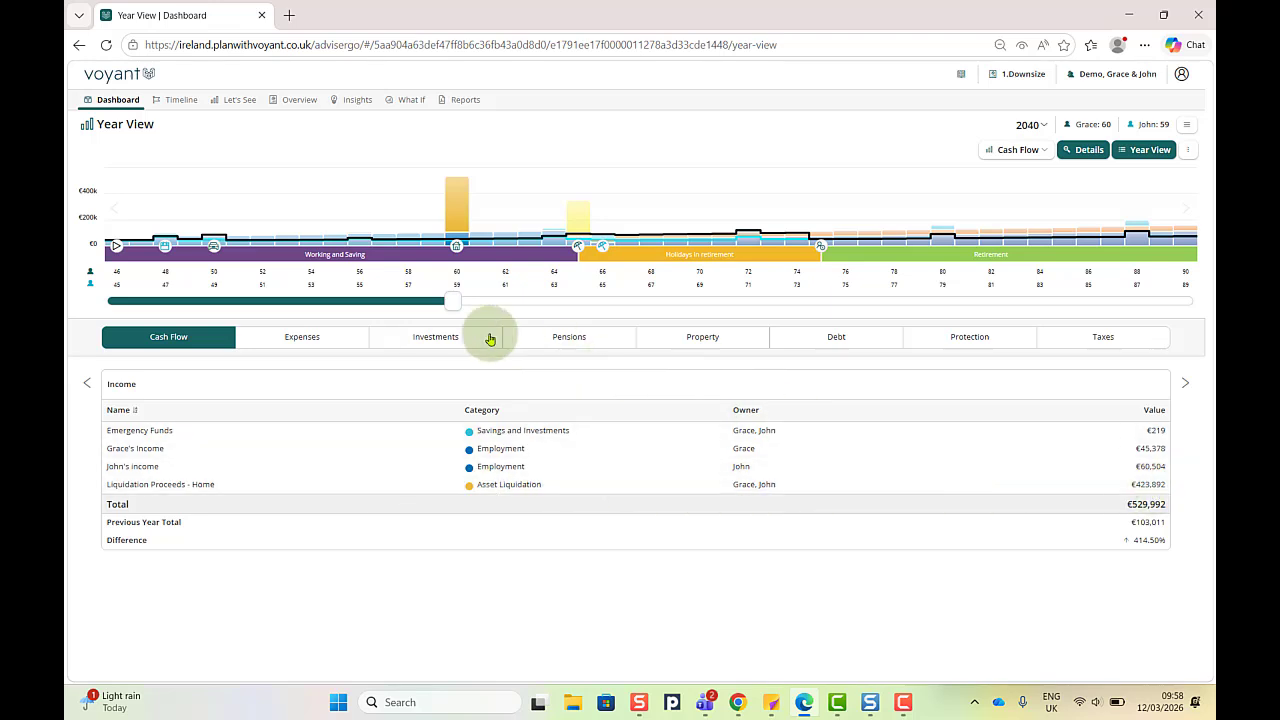
{"action": "left_click", "coordinate": [452, 342]}
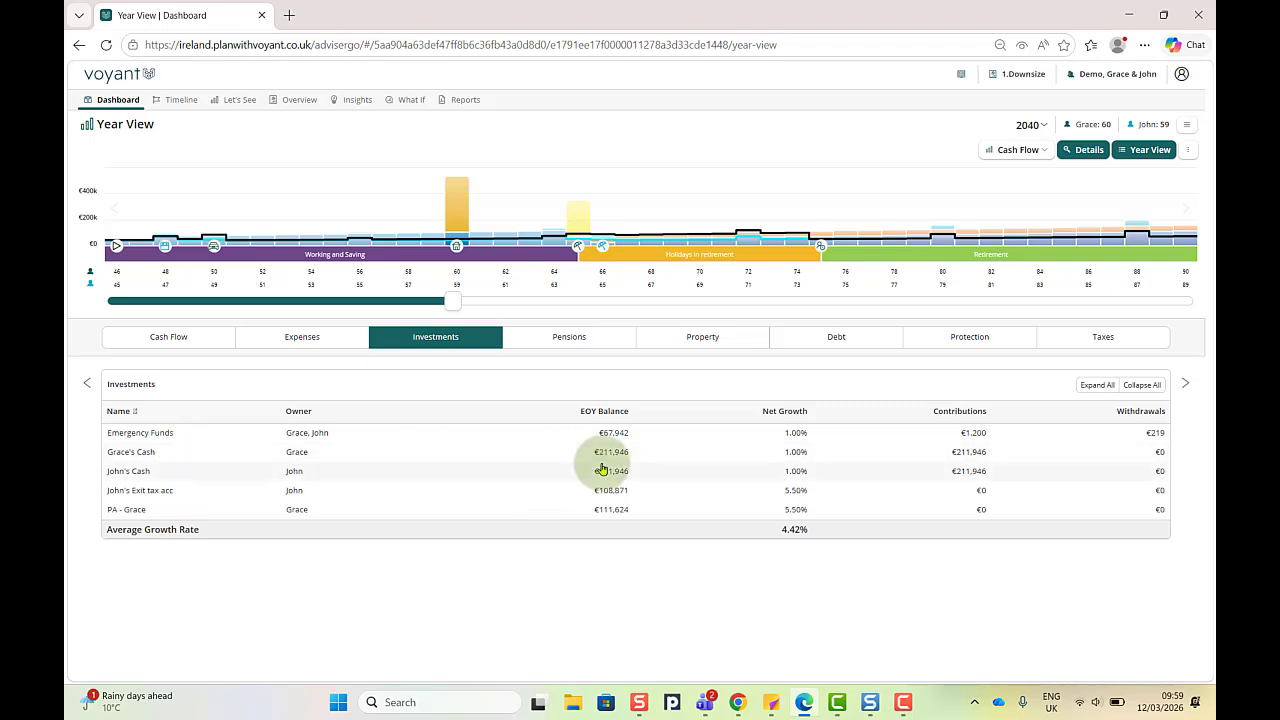
{"action": "left_click", "coordinate": [1140, 149]}
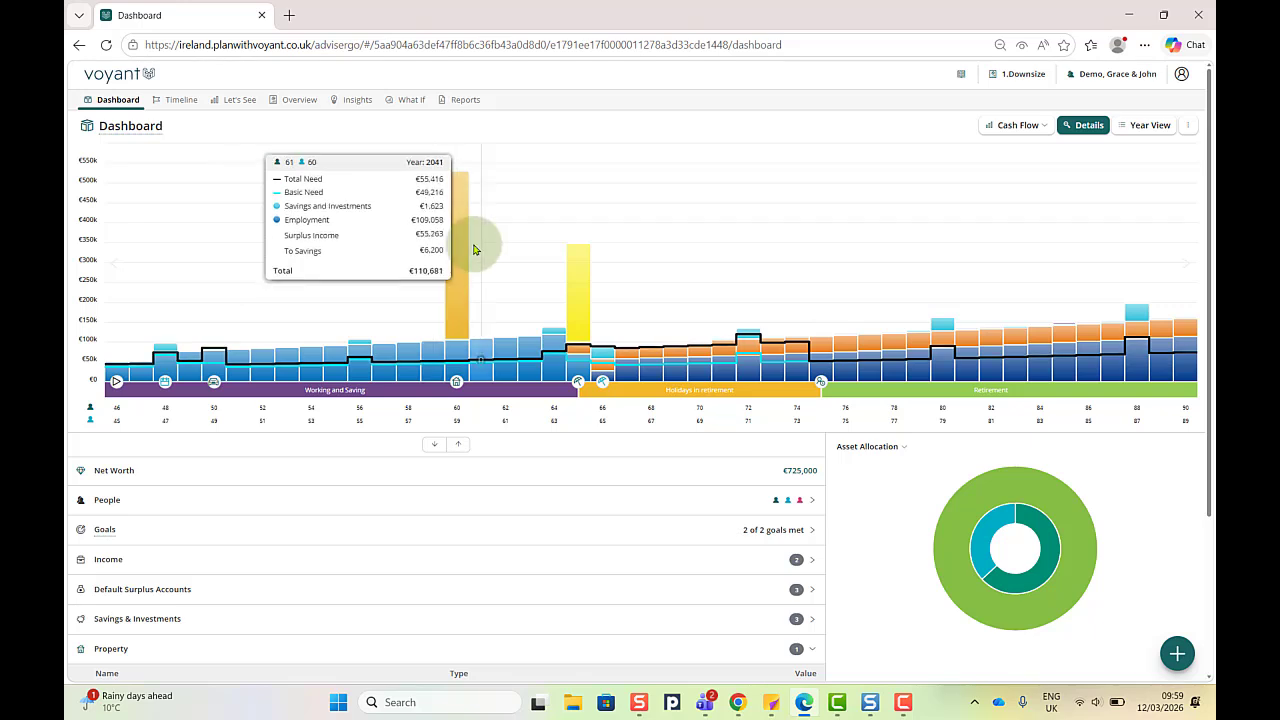
- Add a new primary residence property named New Home to the plan
{"action": "left_click", "coordinate": [1177, 653]}
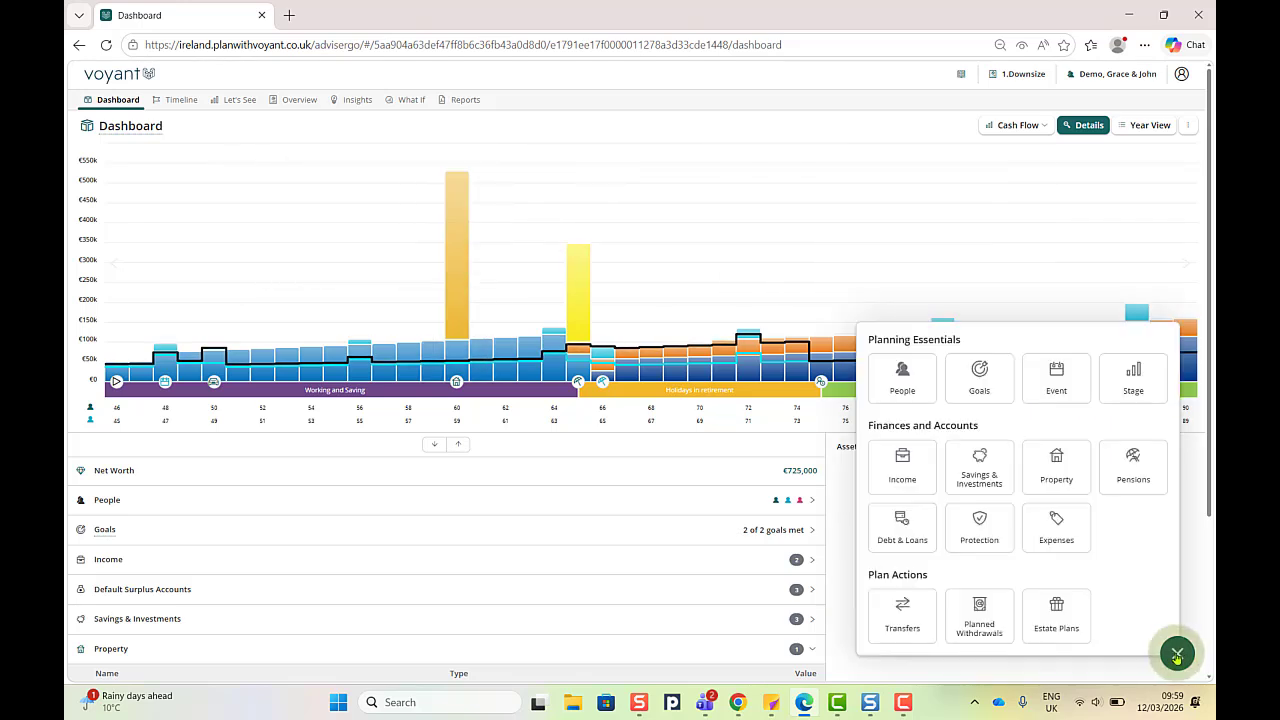
{"action": "left_click", "coordinate": [1057, 463]}
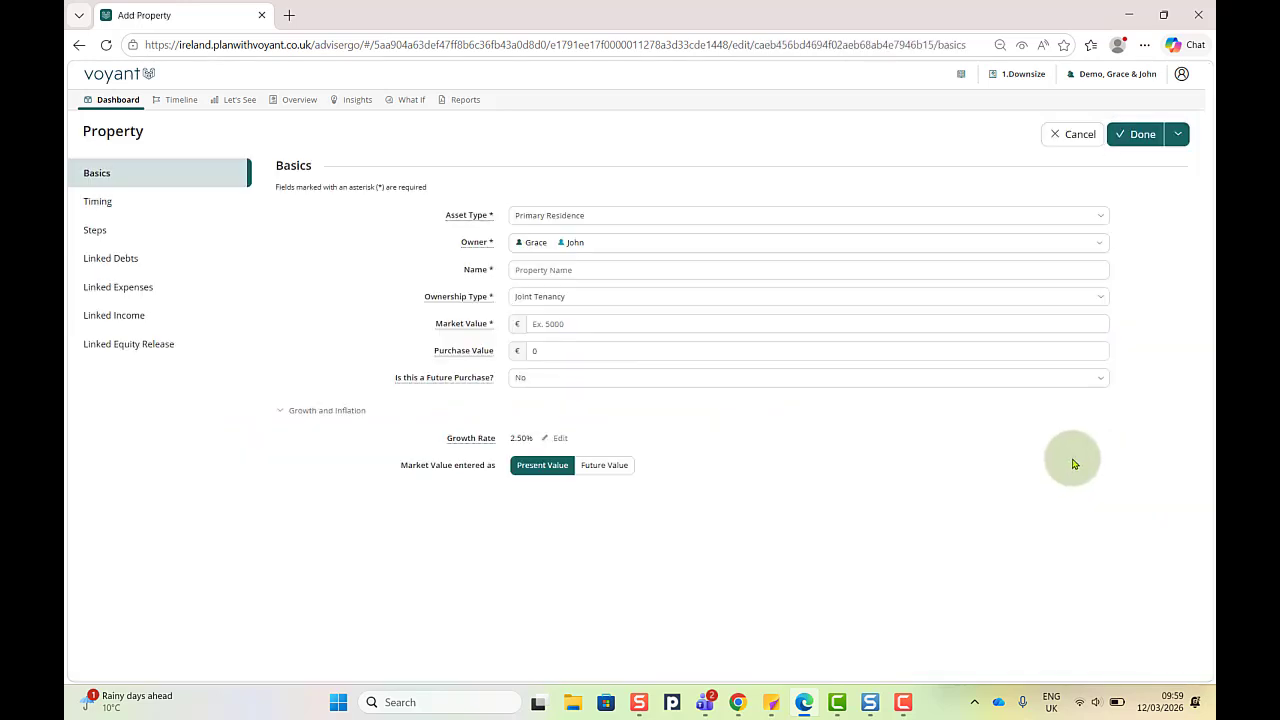
{"action": "left_click", "coordinate": [563, 266]}
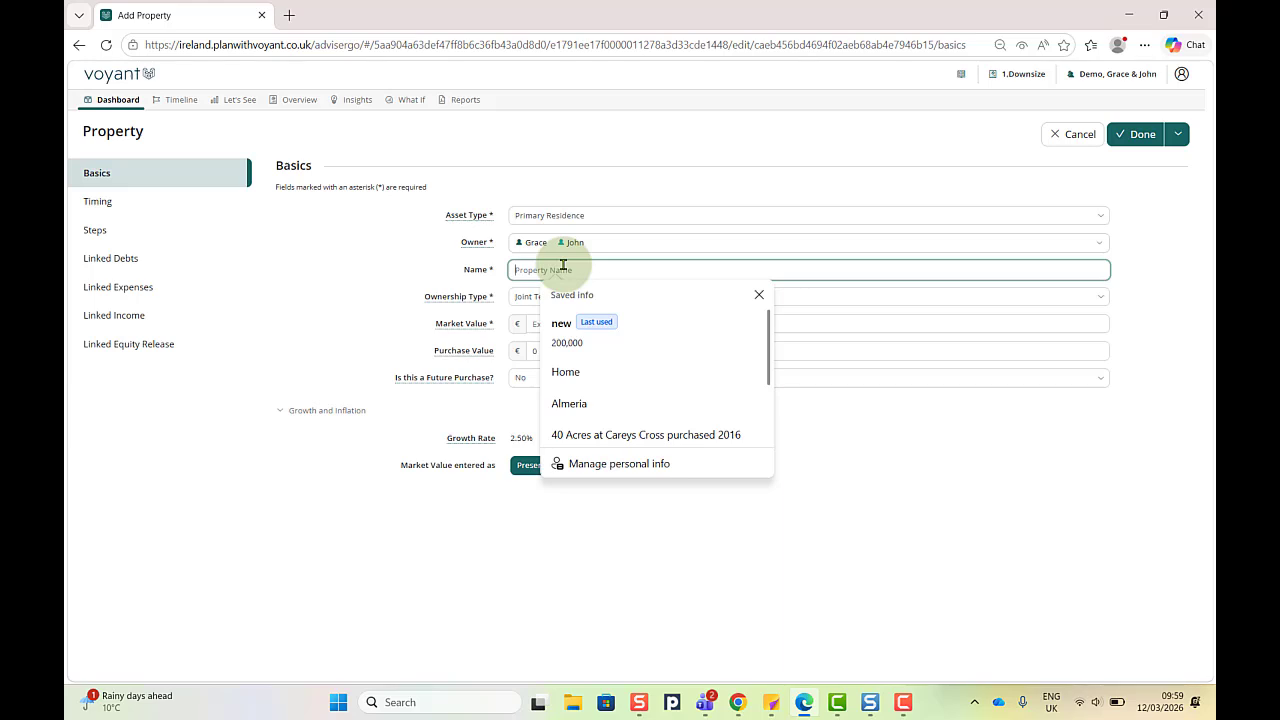
{"action": "type", "text": "New"}
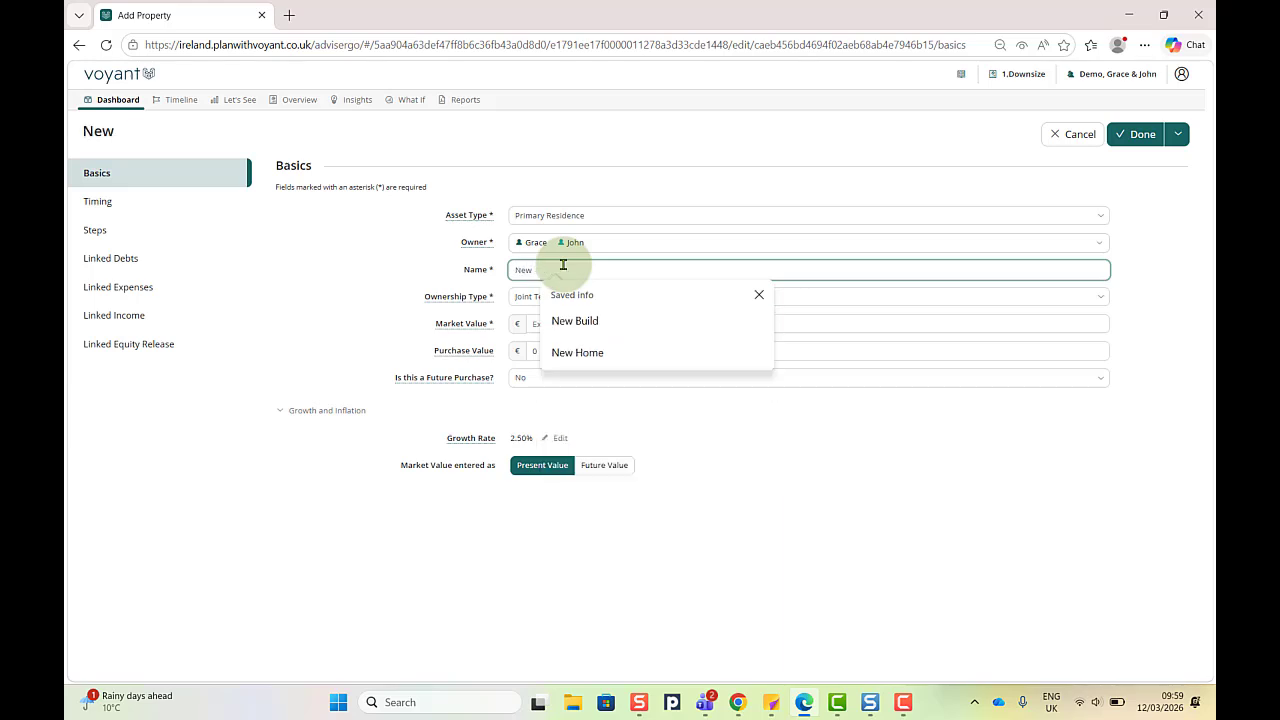
{"action": "type", "text": " Home"}
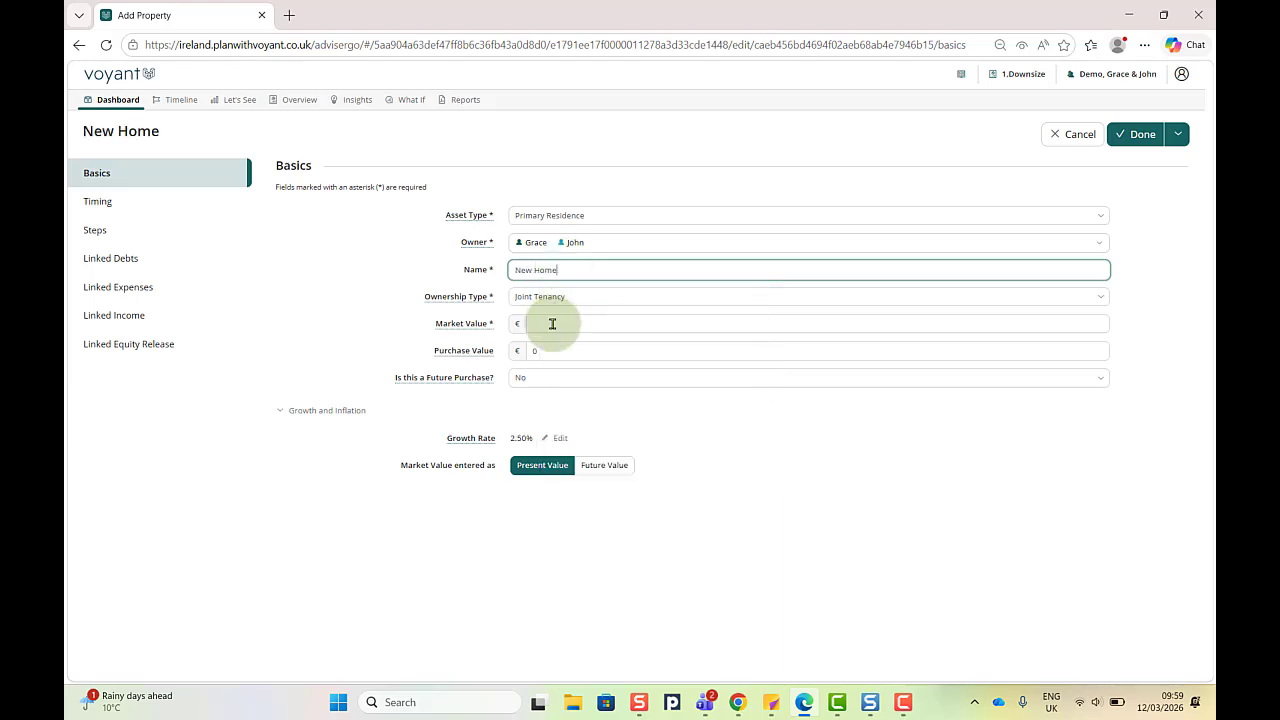
- Set the new property's market value and purchase value to €200,000 and mark it as a future purchase
{"action": "left_click", "coordinate": [552, 323]}
{"action": "type", "text": "2"}
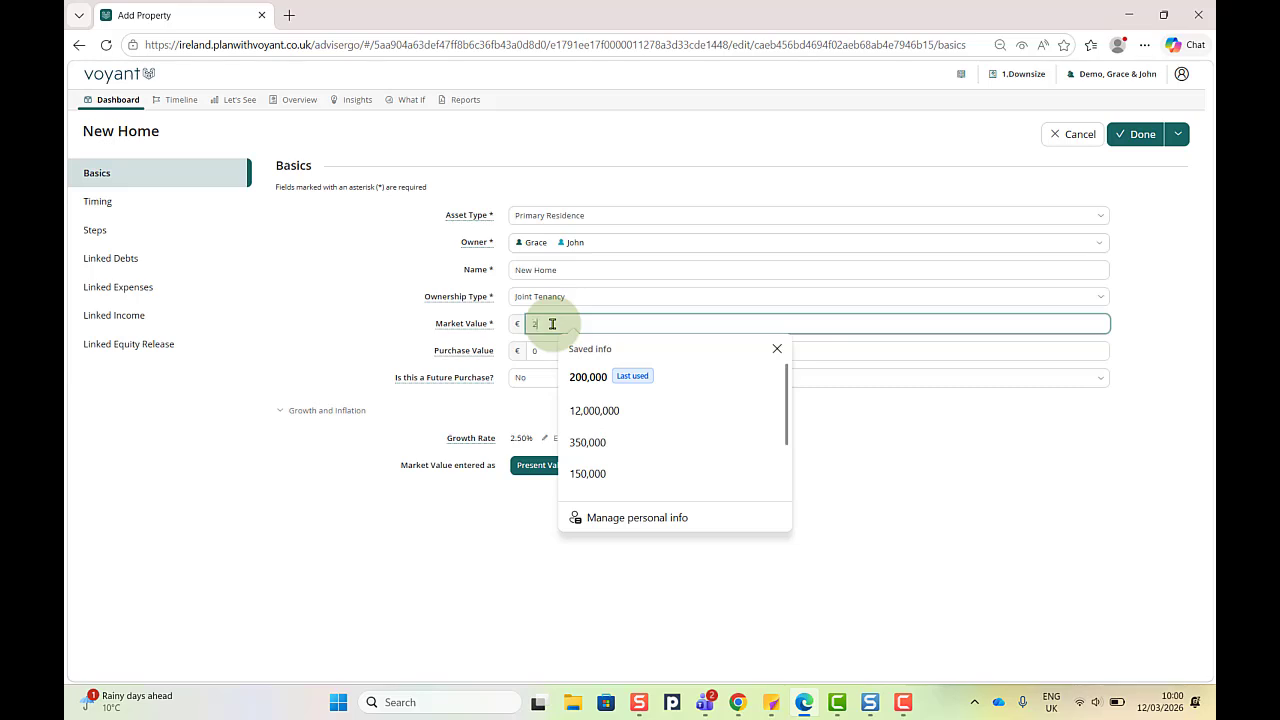
{"action": "type", "text": "00,000"}
{"action": "left_click", "coordinate": [523, 350]}
{"action": "type", "text": "200,"}
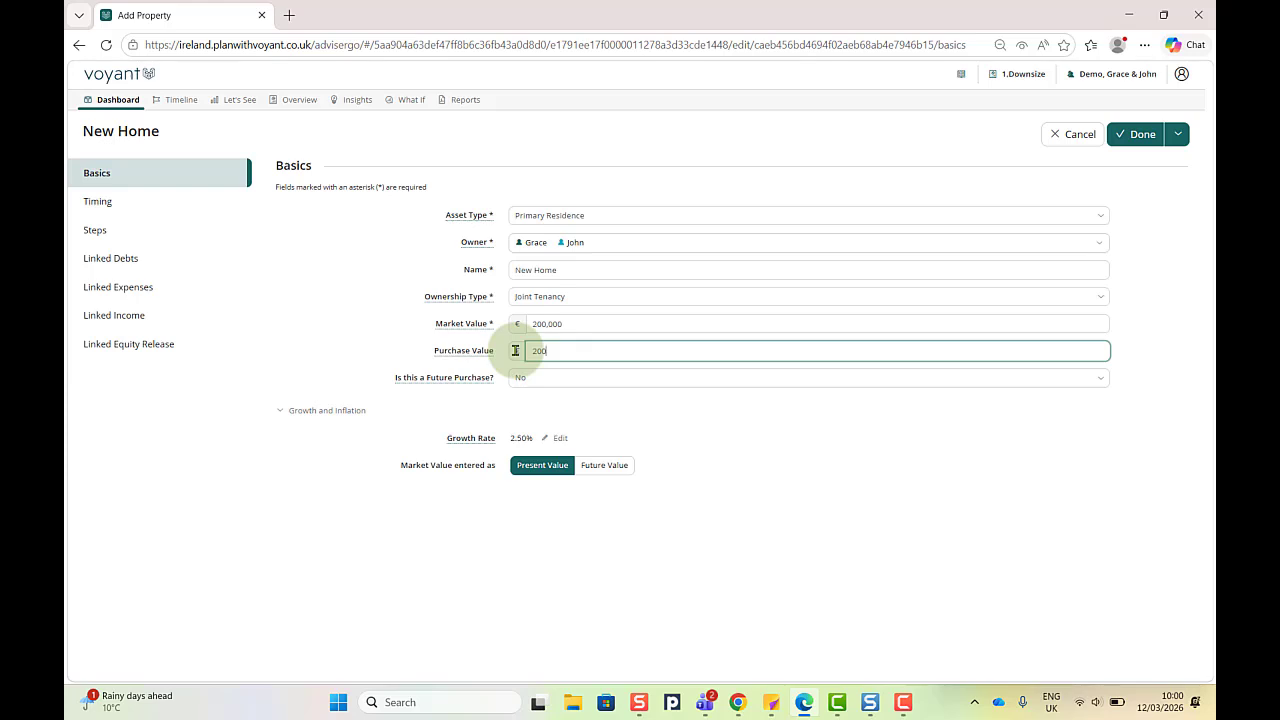
{"action": "type", "text": "000"}
{"action": "left_click", "coordinate": [670, 408]}
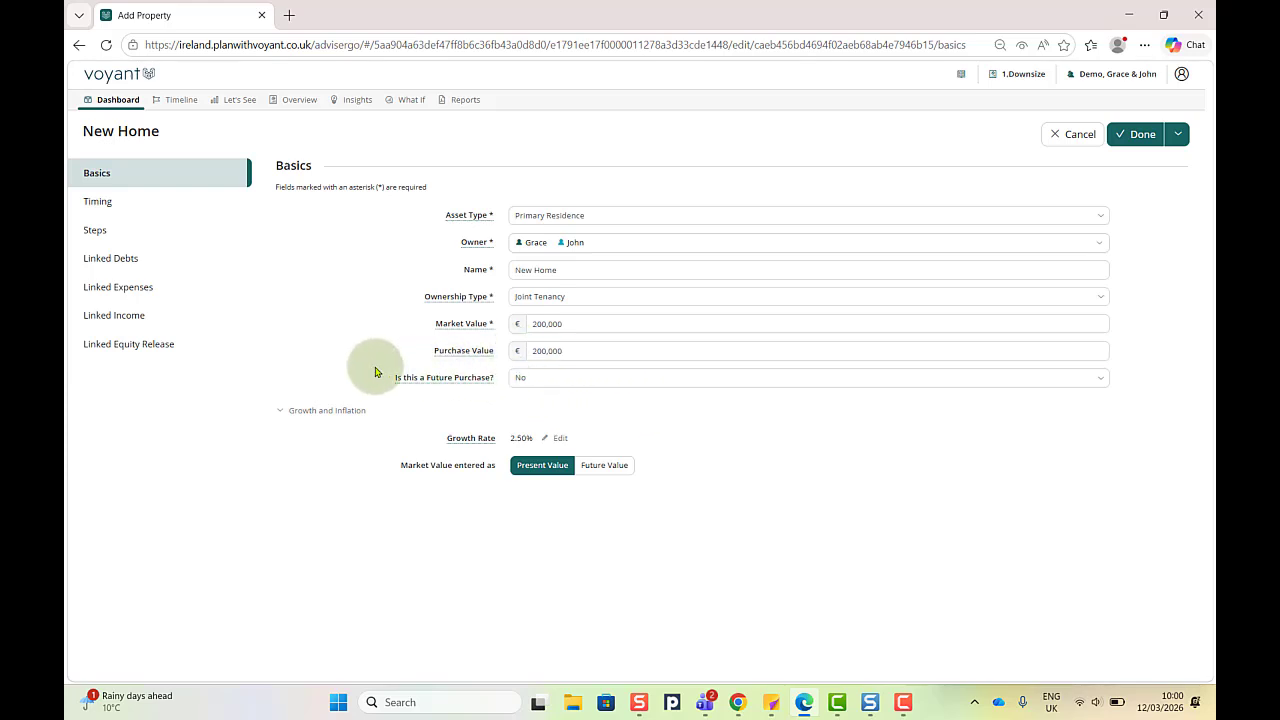
{"action": "left_click", "coordinate": [553, 384]}
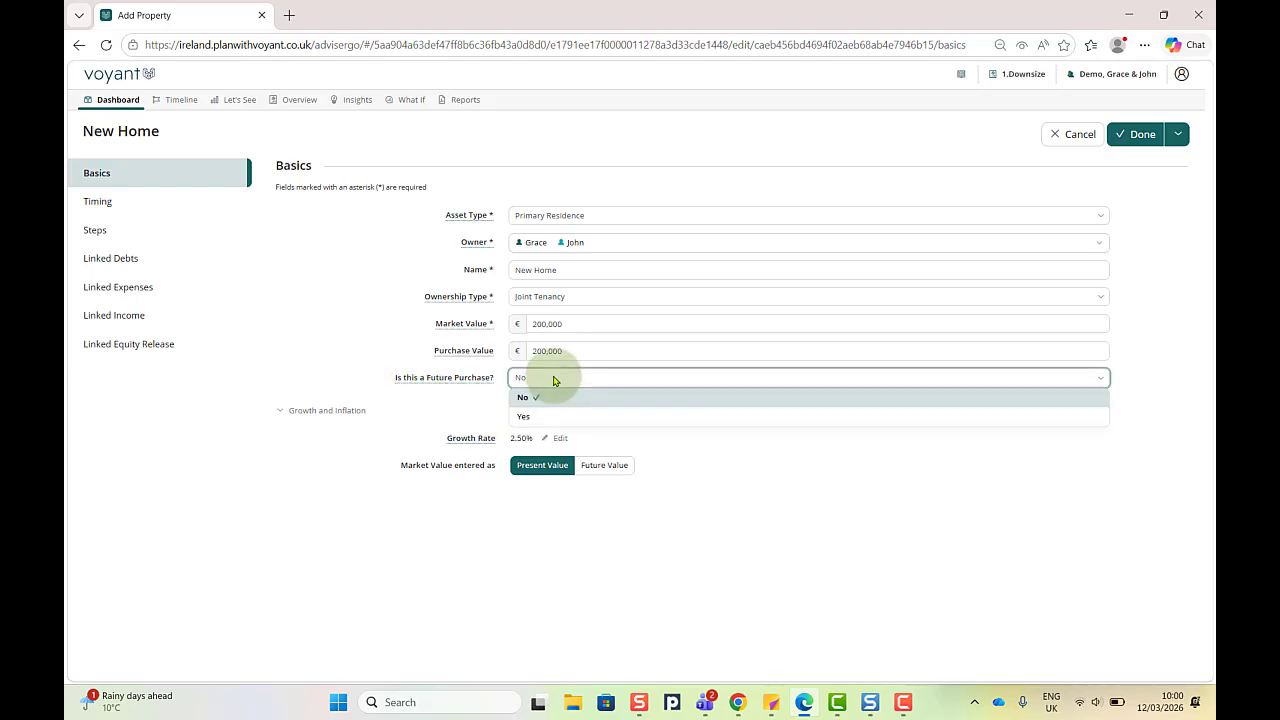
{"action": "left_click", "coordinate": [535, 419]}
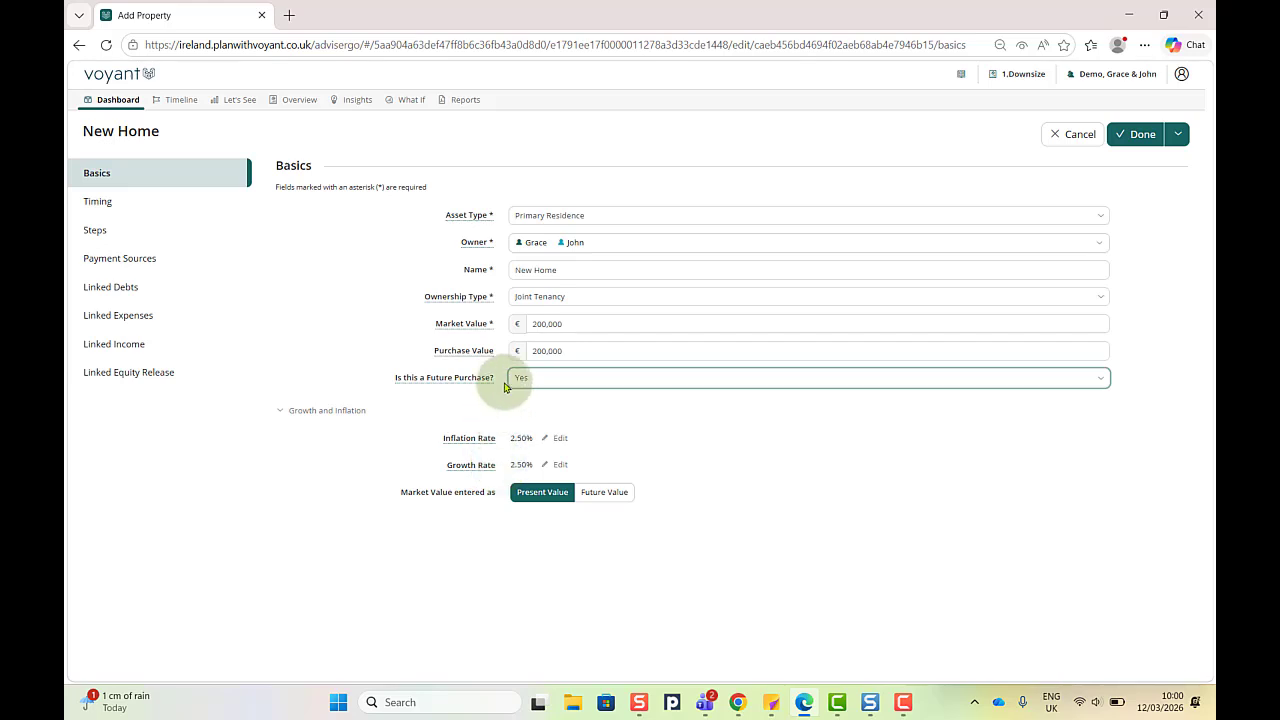
- Set the new property's buy event to the New Home event on the timeline and save the property
{"action": "left_click", "coordinate": [107, 203]}
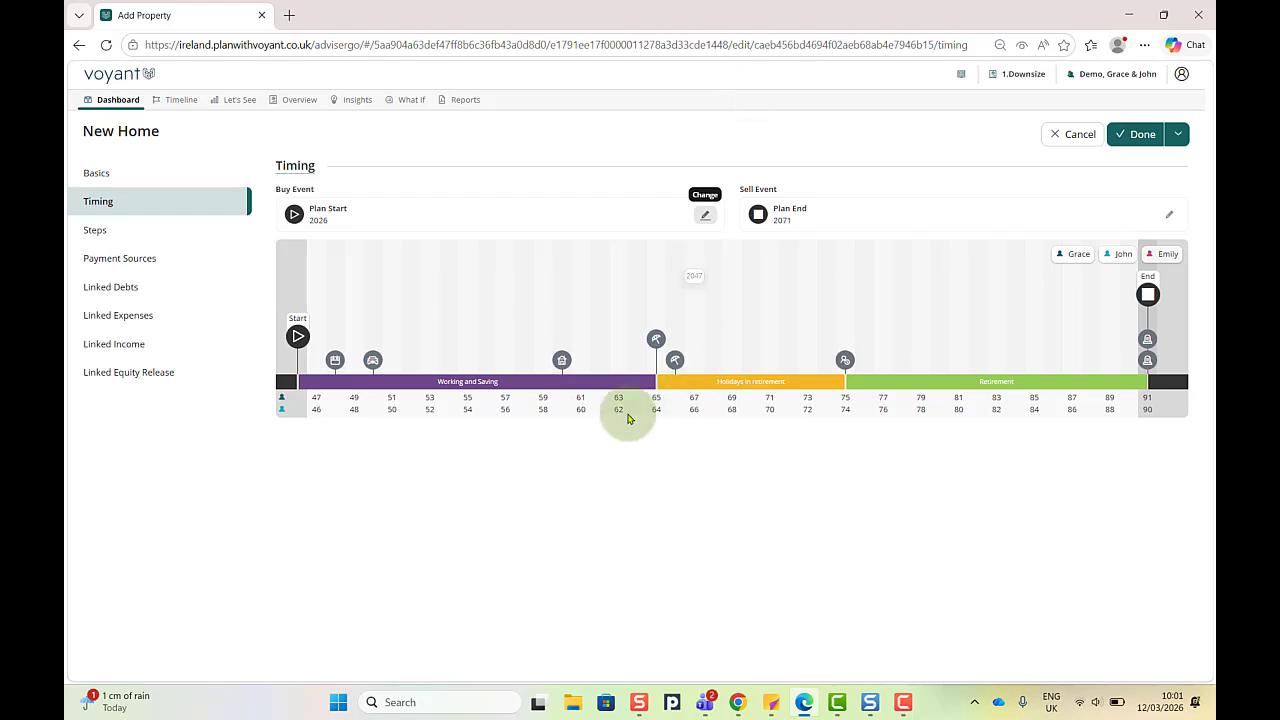
{"action": "left_click_drag", "start_coordinate": [561, 359], "coordinate": [419, 214]}
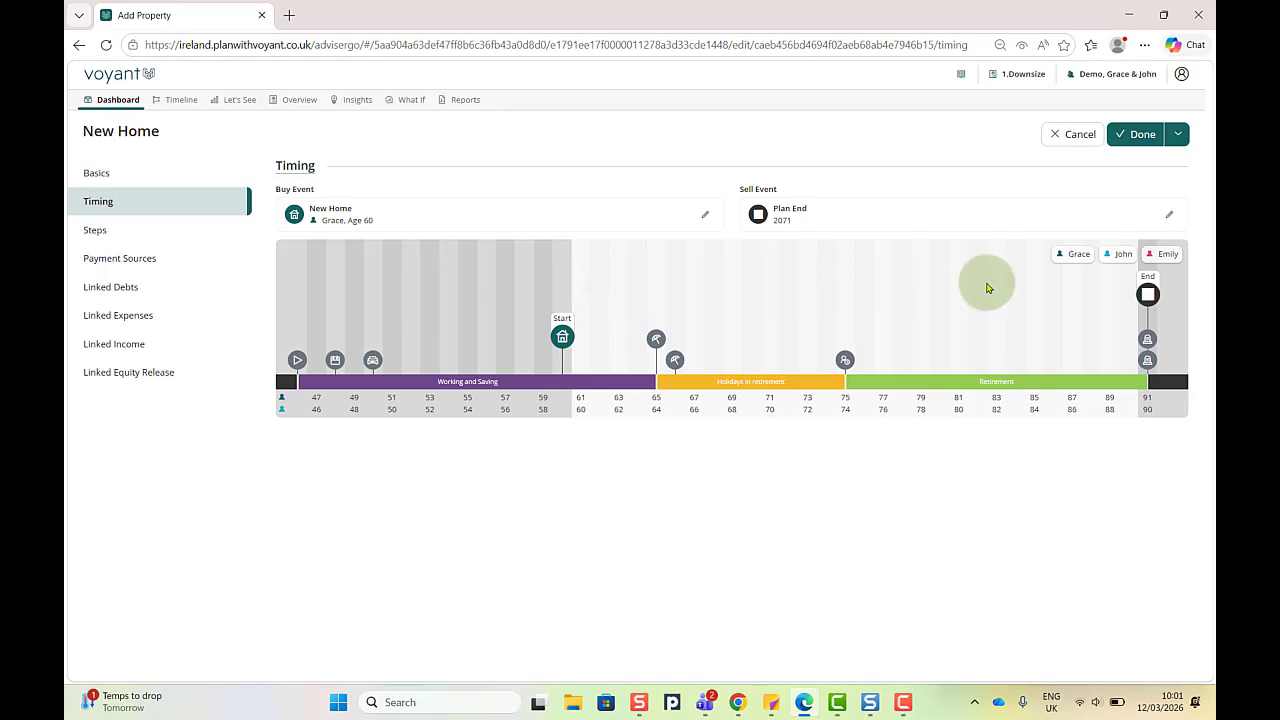
{"action": "left_click", "coordinate": [1153, 132]}
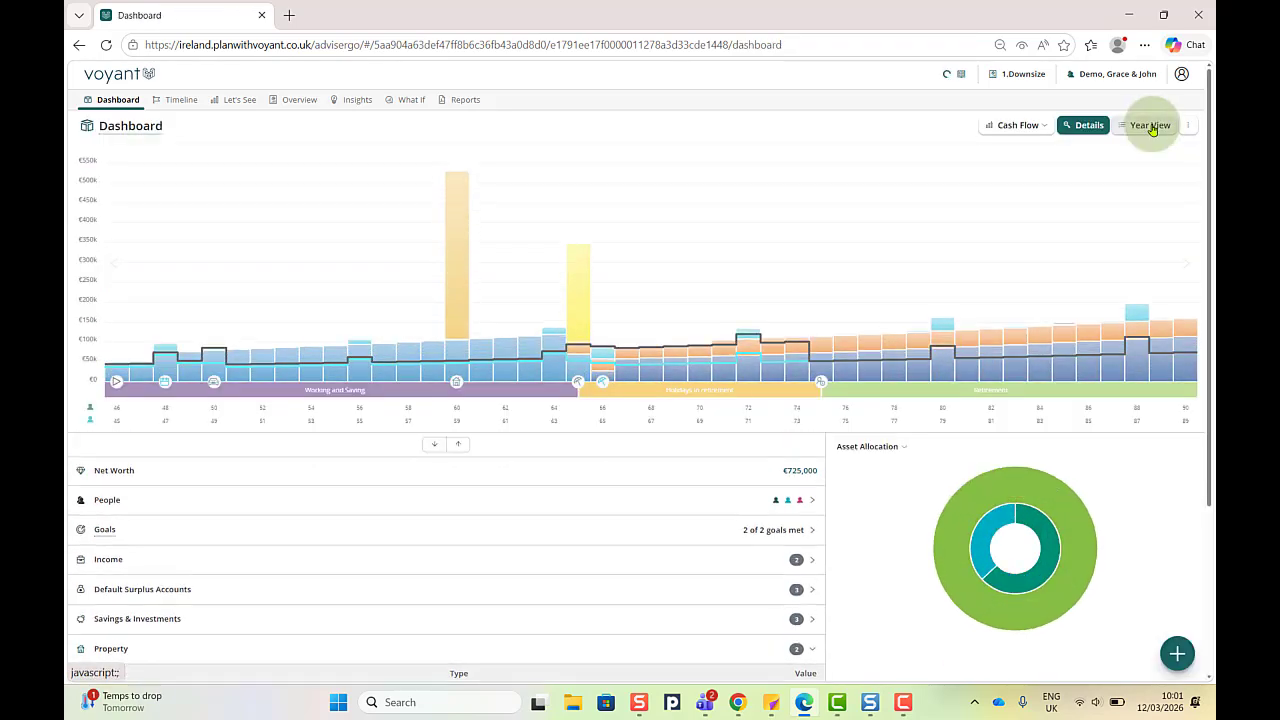
- Show the cash flow chart's legend and examine the 2040 need and asset liquidation after the new purchase
{"action": "mouse_move", "coordinate": [463, 318]}
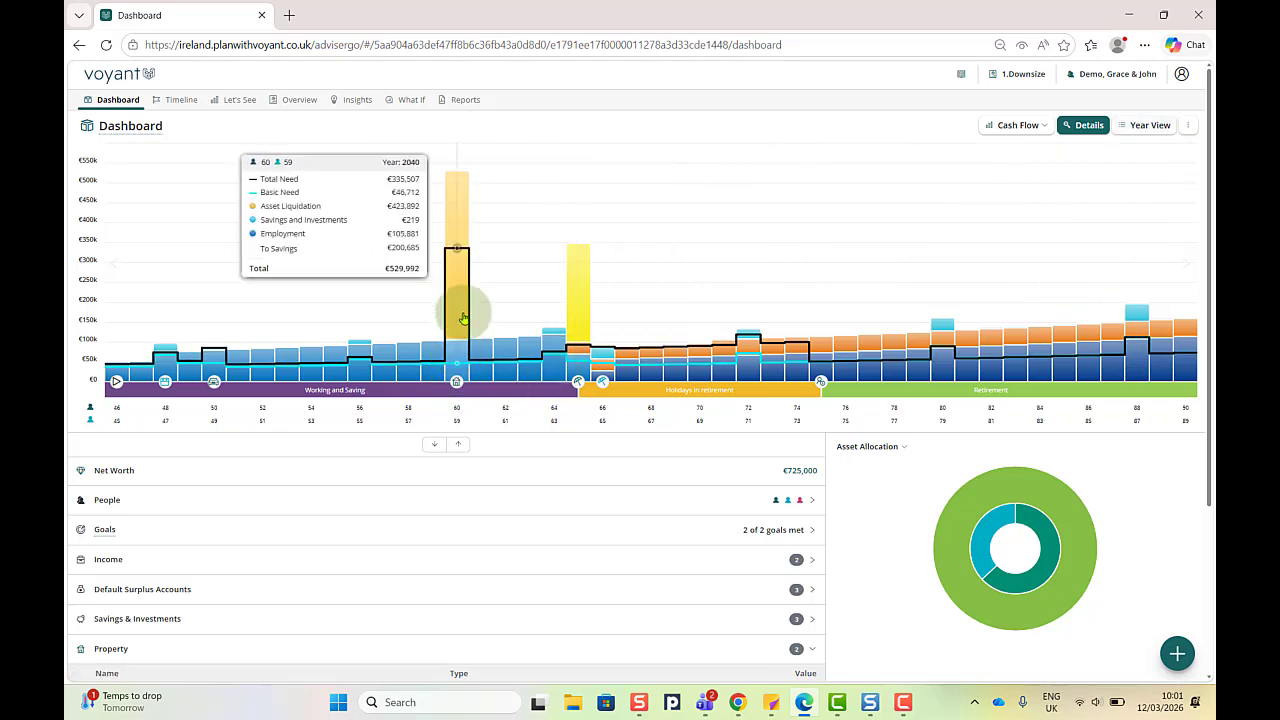
{"action": "left_click", "coordinate": [1189, 126]}
{"action": "left_click", "coordinate": [1165, 163]}
{"action": "mouse_move", "coordinate": [459, 362]}
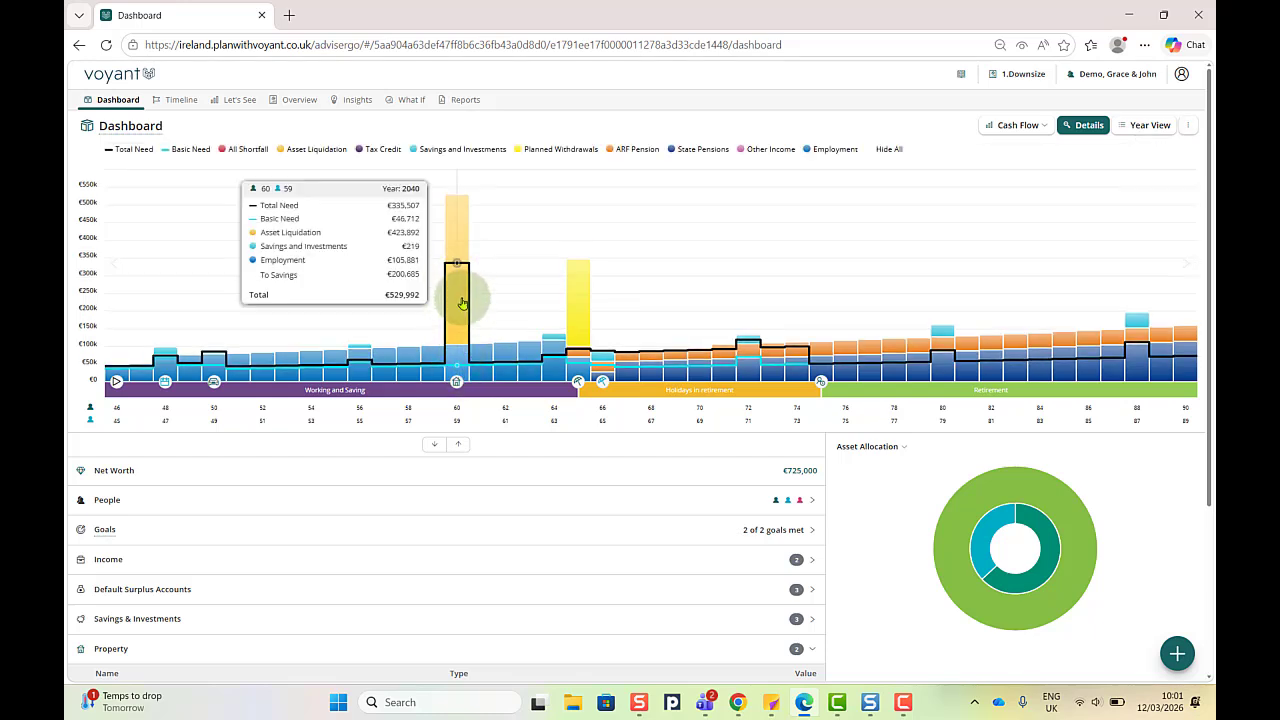
{"action": "left_click", "coordinate": [455, 216]}
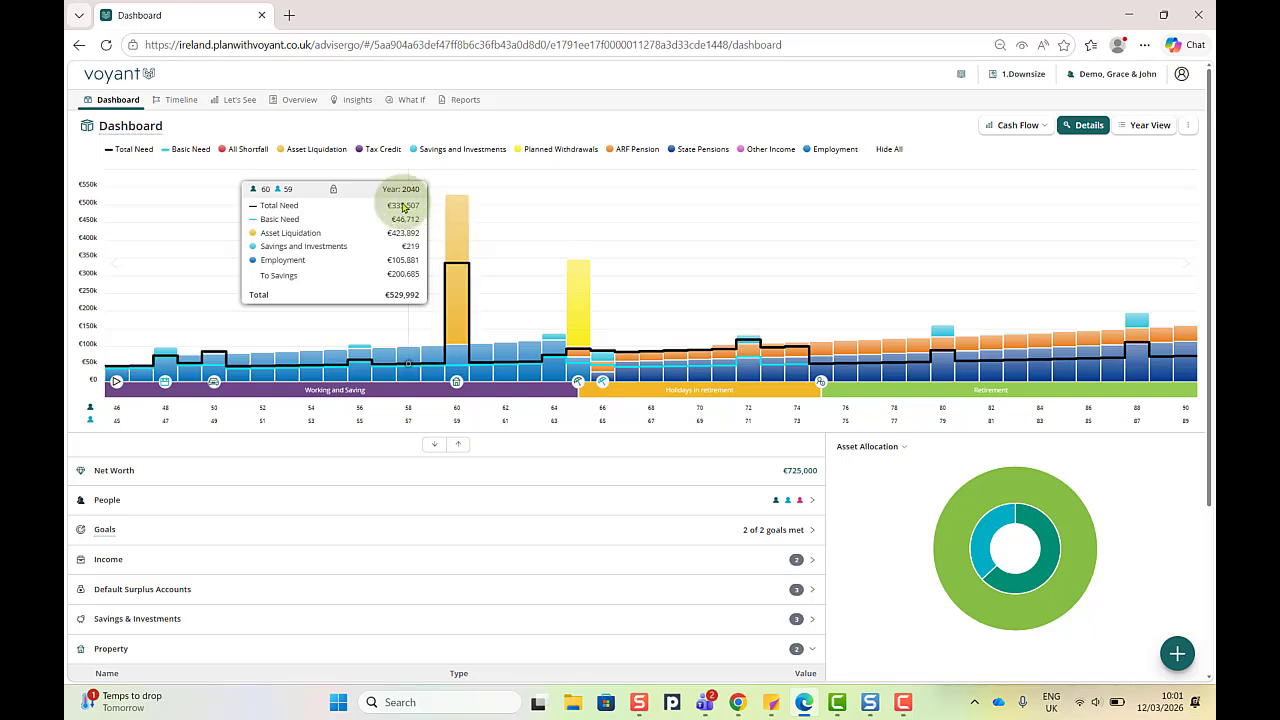
{"action": "left_click", "coordinate": [334, 191]}
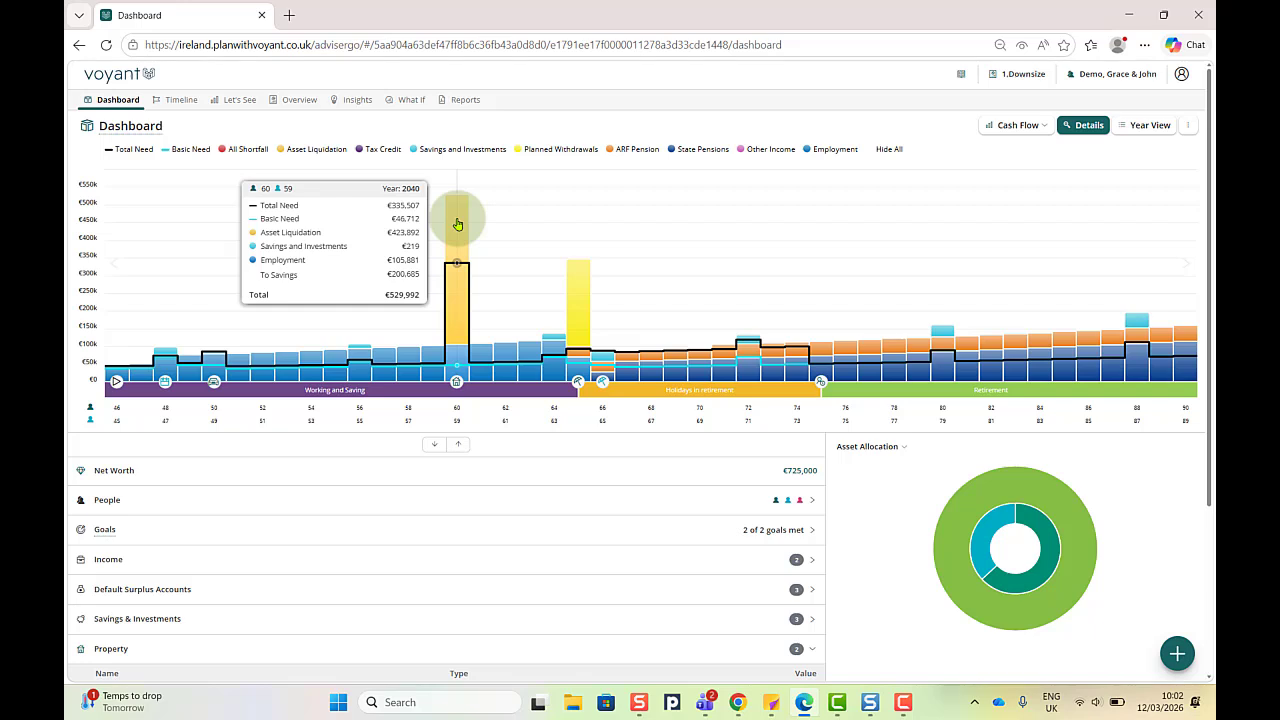
- Review the 2040 cash flow, property, expense and investment figures in the Year View and return to the dashboard
{"action": "left_click", "coordinate": [457, 224]}
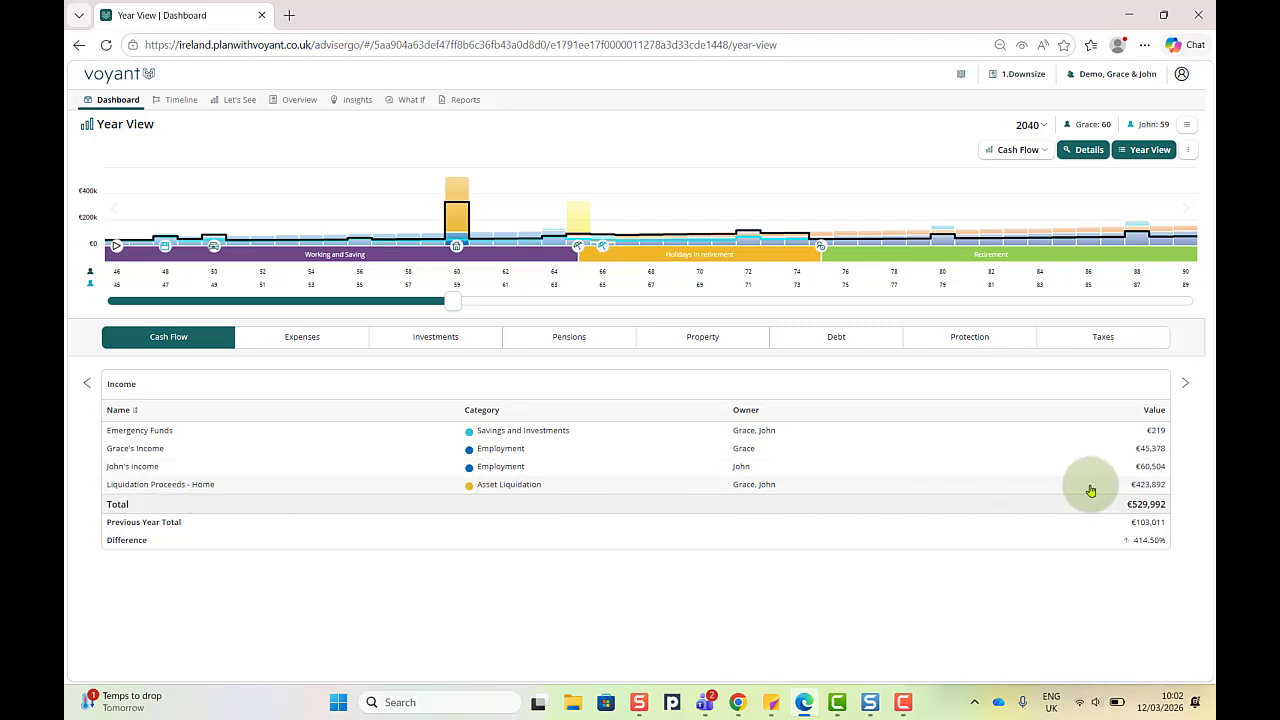
{"action": "left_click", "coordinate": [703, 338]}
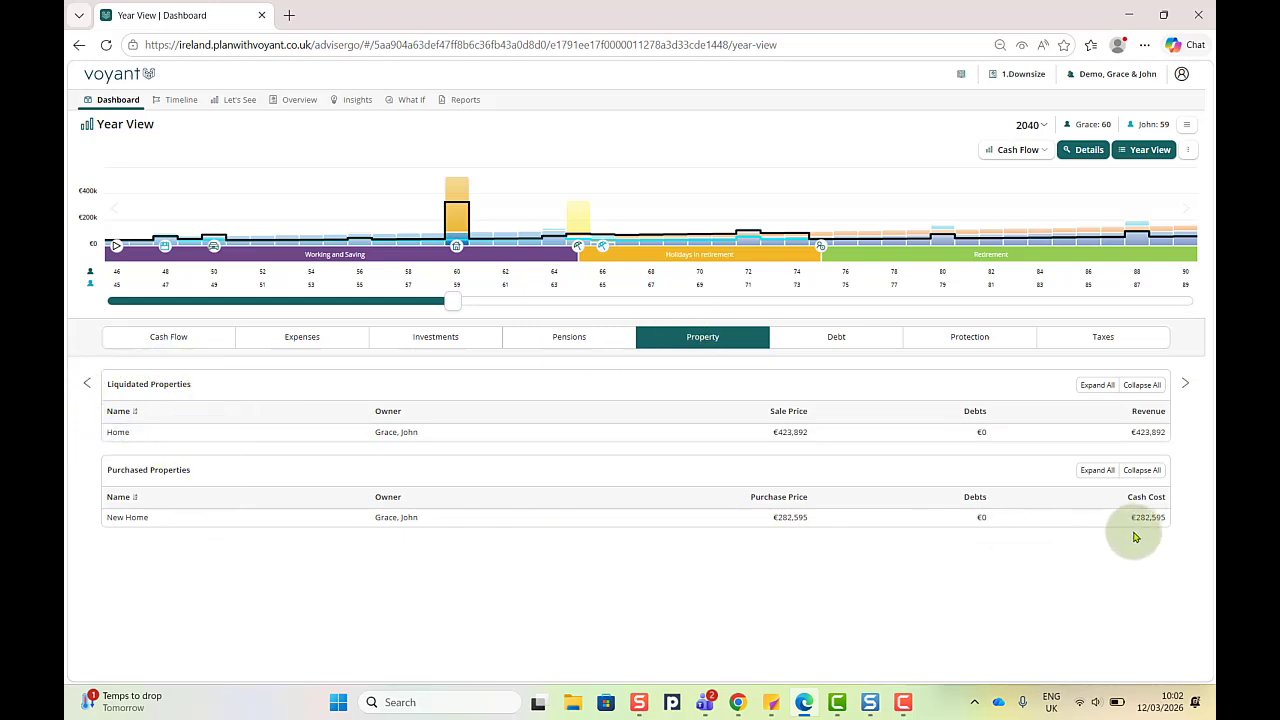
{"action": "left_click", "coordinate": [303, 338]}
{"action": "scroll", "coordinate": [200, 560], "scroll_direction": "down", "scroll_amount": 1}
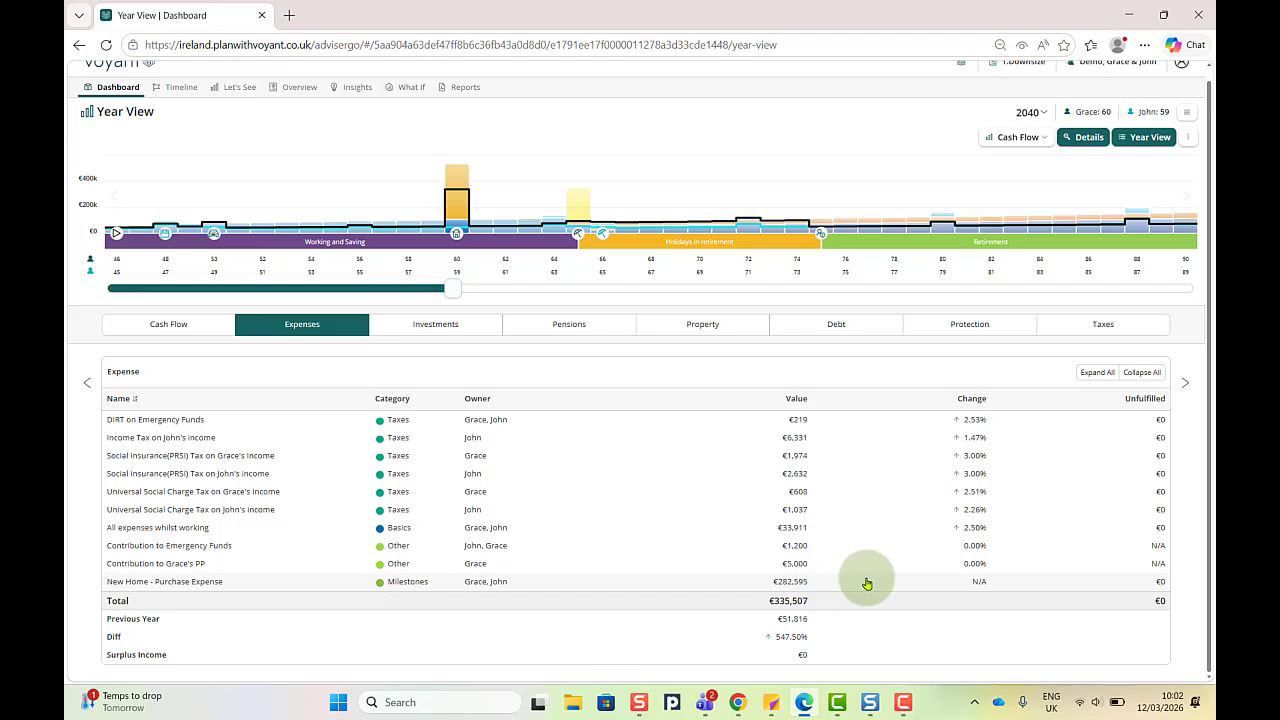
{"action": "mouse_move", "coordinate": [460, 233]}
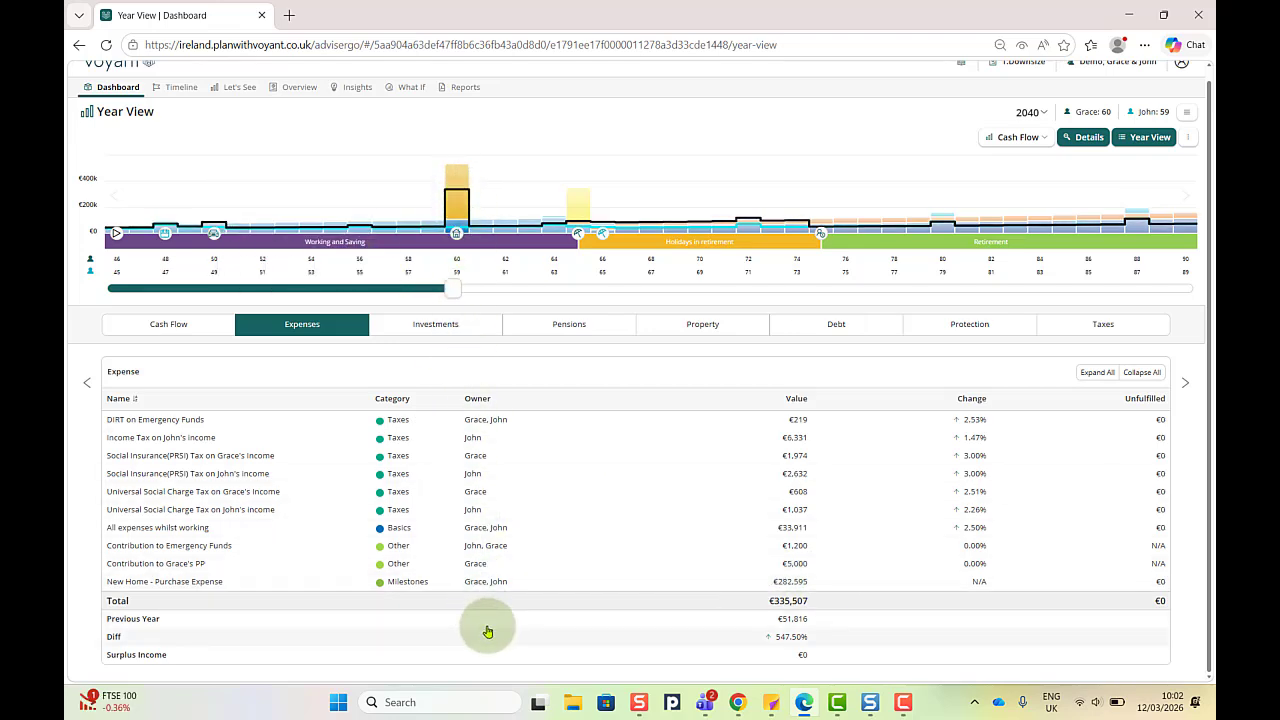
{"action": "left_click", "coordinate": [437, 325]}
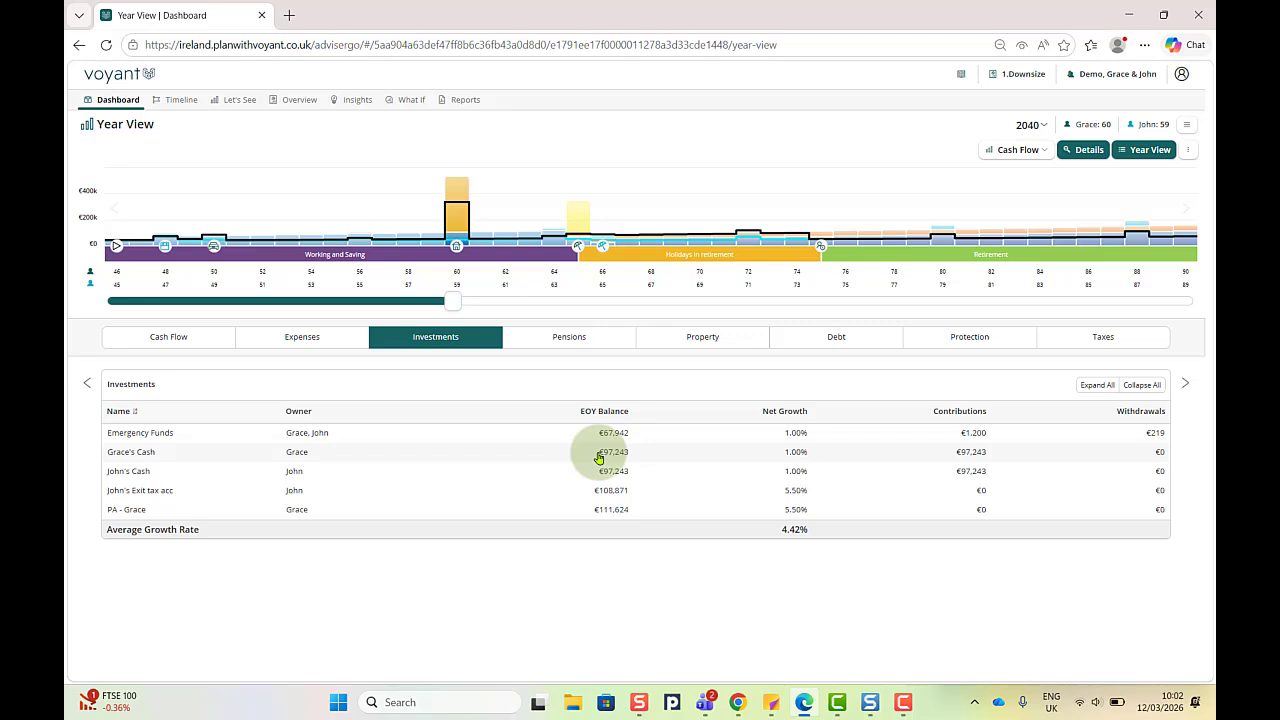
{"action": "left_click", "coordinate": [1147, 150]}
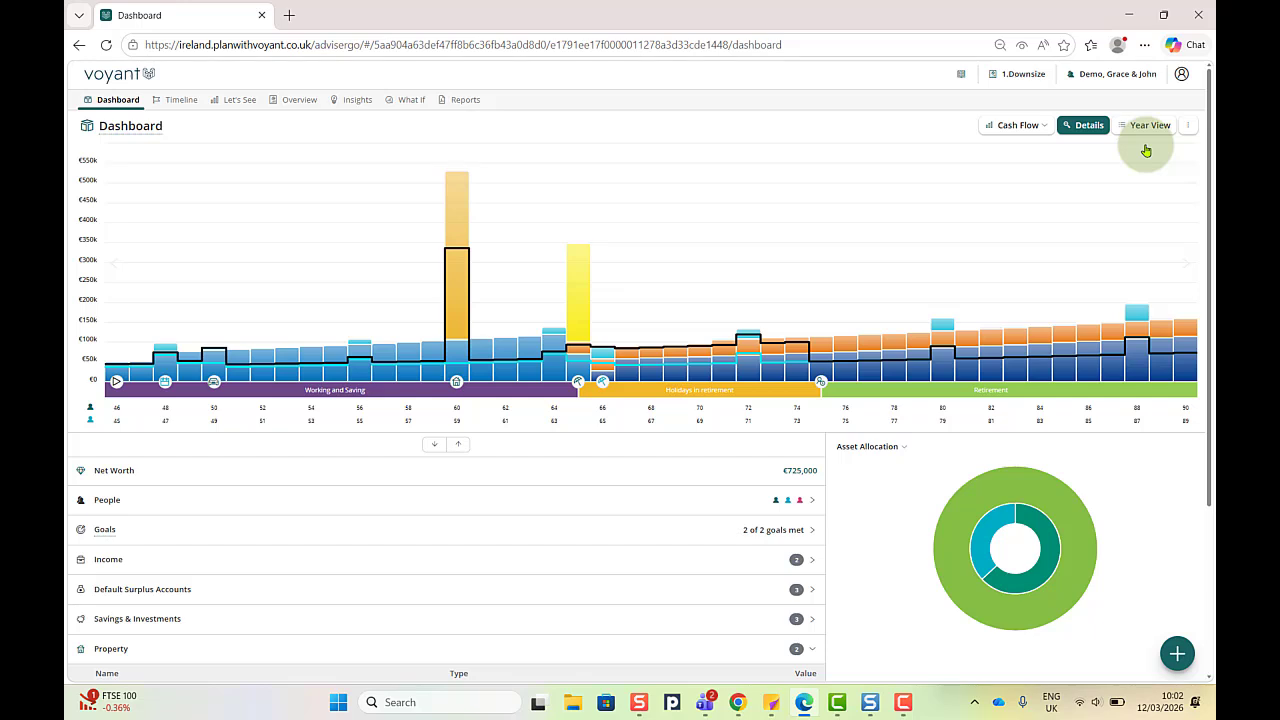
- Check the existing savings and investments, and start a transfer from All Surplus to the unit-linked Exit tax account
{"action": "scroll", "coordinate": [450, 475], "scroll_direction": "down", "scroll_amount": 2}
{"action": "left_click", "coordinate": [457, 470]}
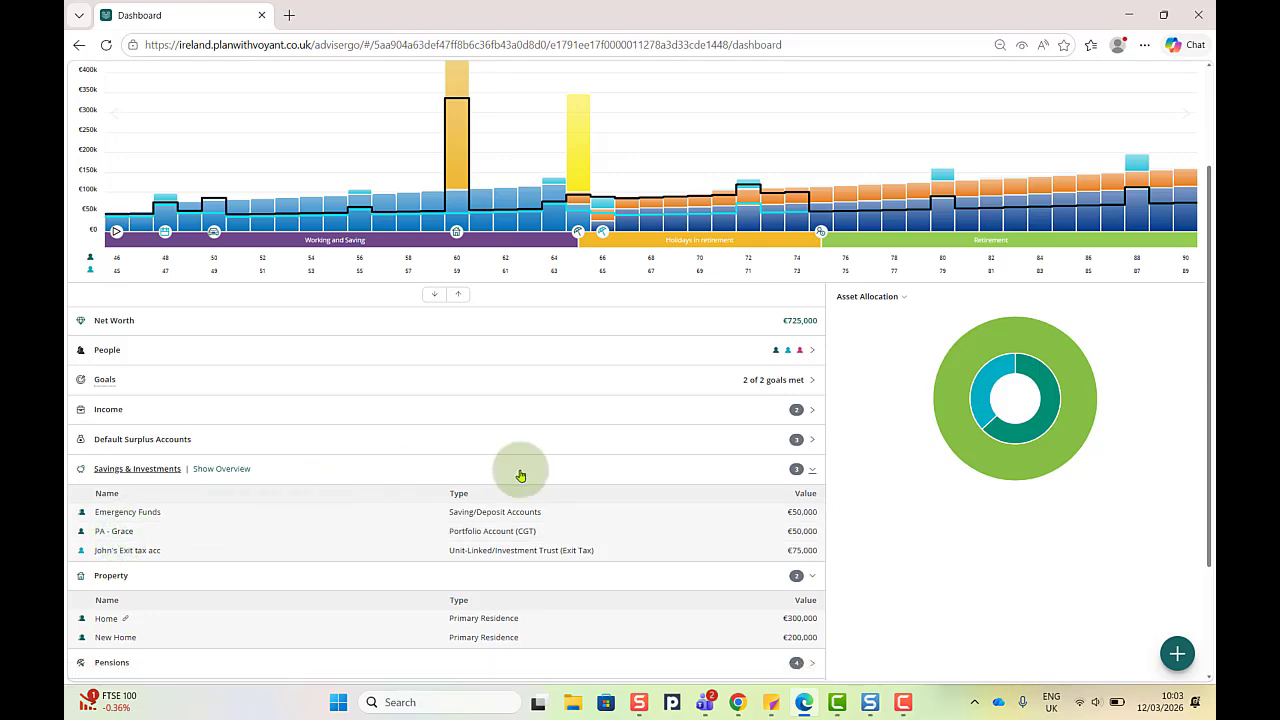
{"action": "scroll", "coordinate": [552, 432], "scroll_direction": "down", "scroll_amount": 3}
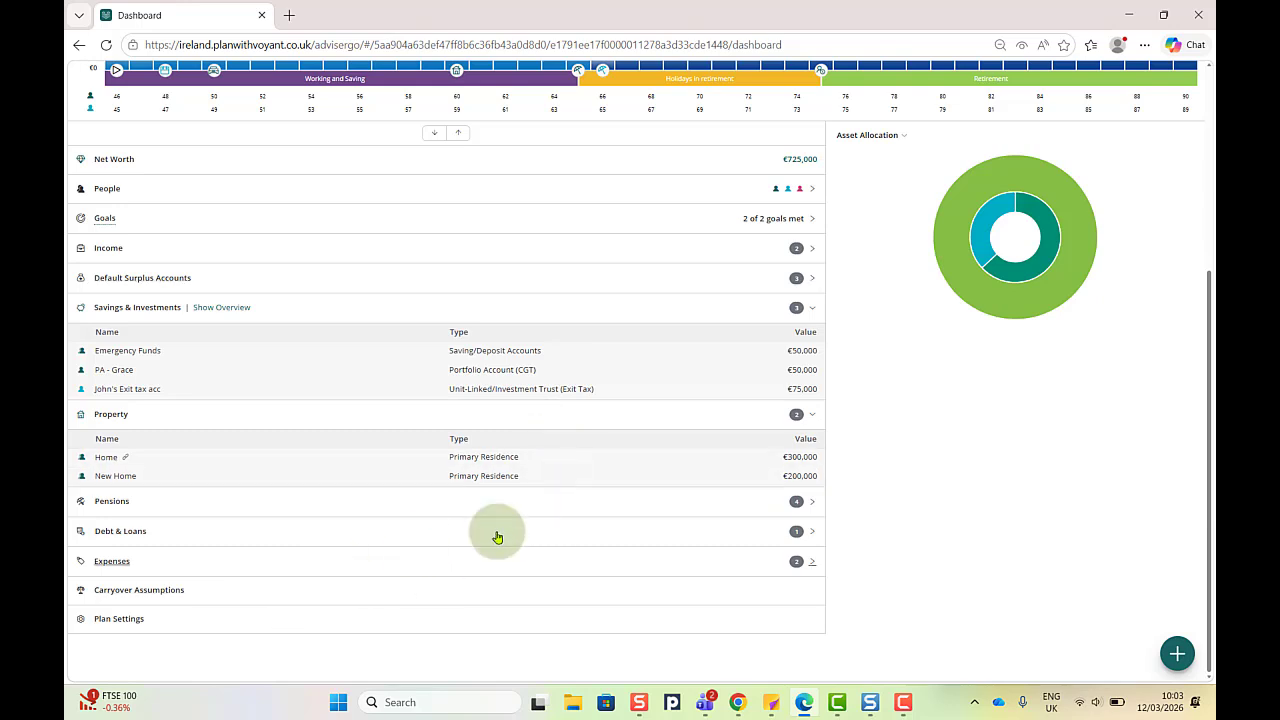
{"action": "left_click", "coordinate": [1178, 654]}
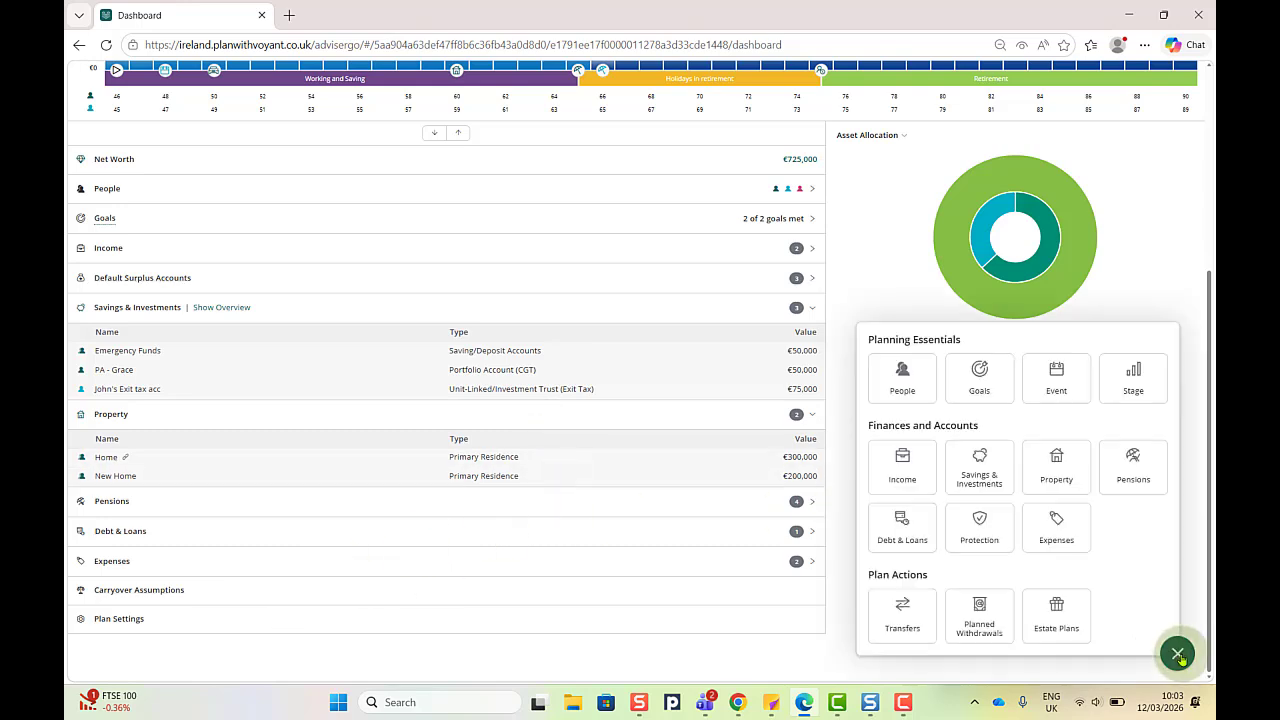
{"action": "left_click", "coordinate": [902, 610]}
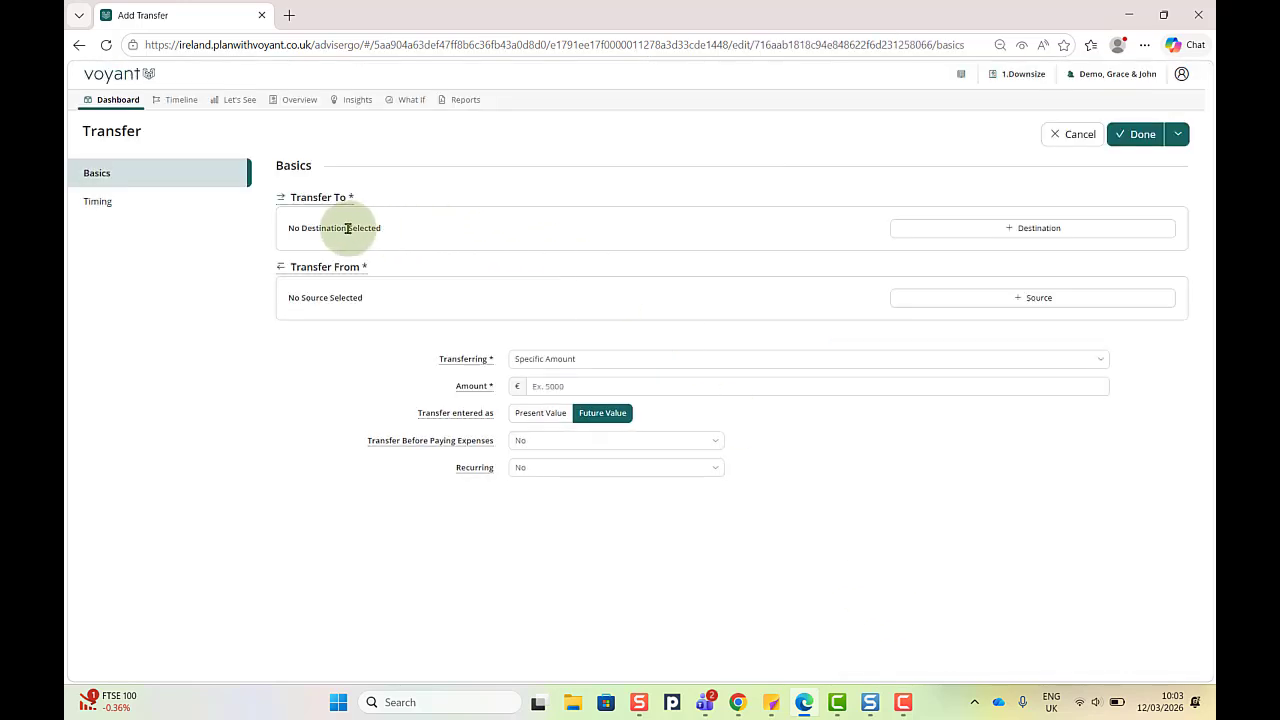
{"action": "left_click", "coordinate": [1004, 222]}
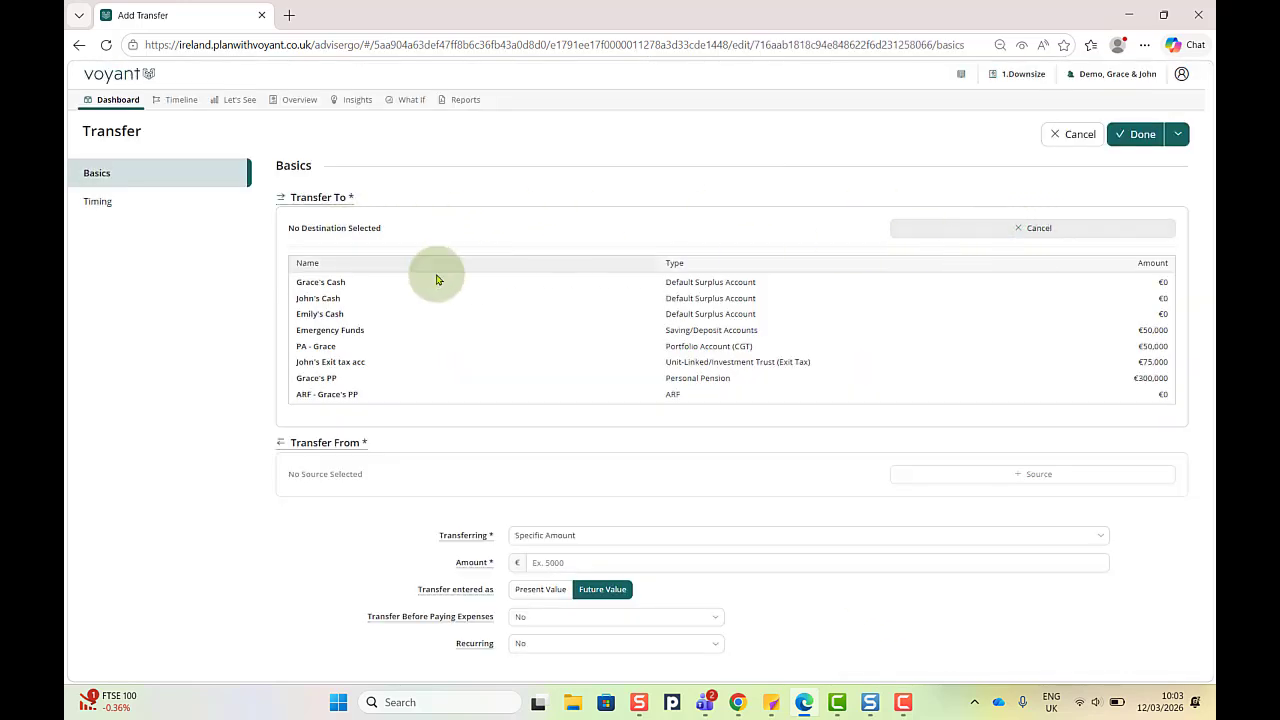
{"action": "left_click", "coordinate": [321, 366]}
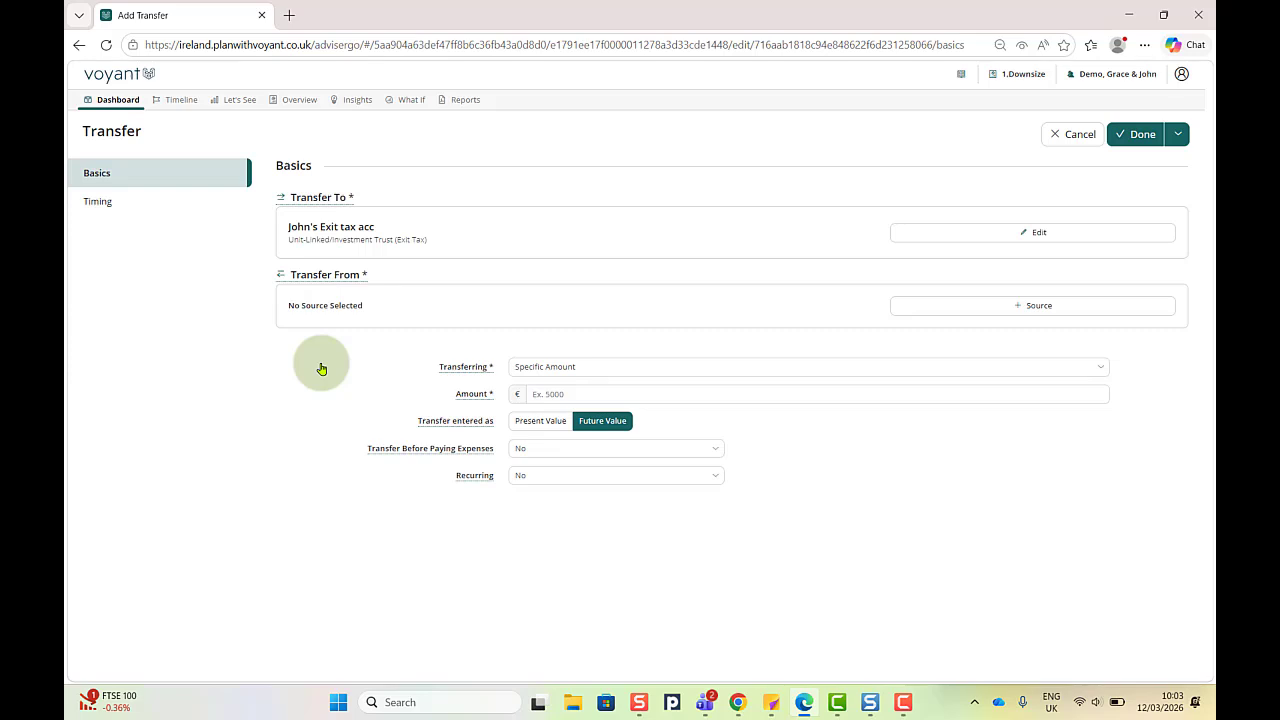
{"action": "left_click", "coordinate": [994, 306]}
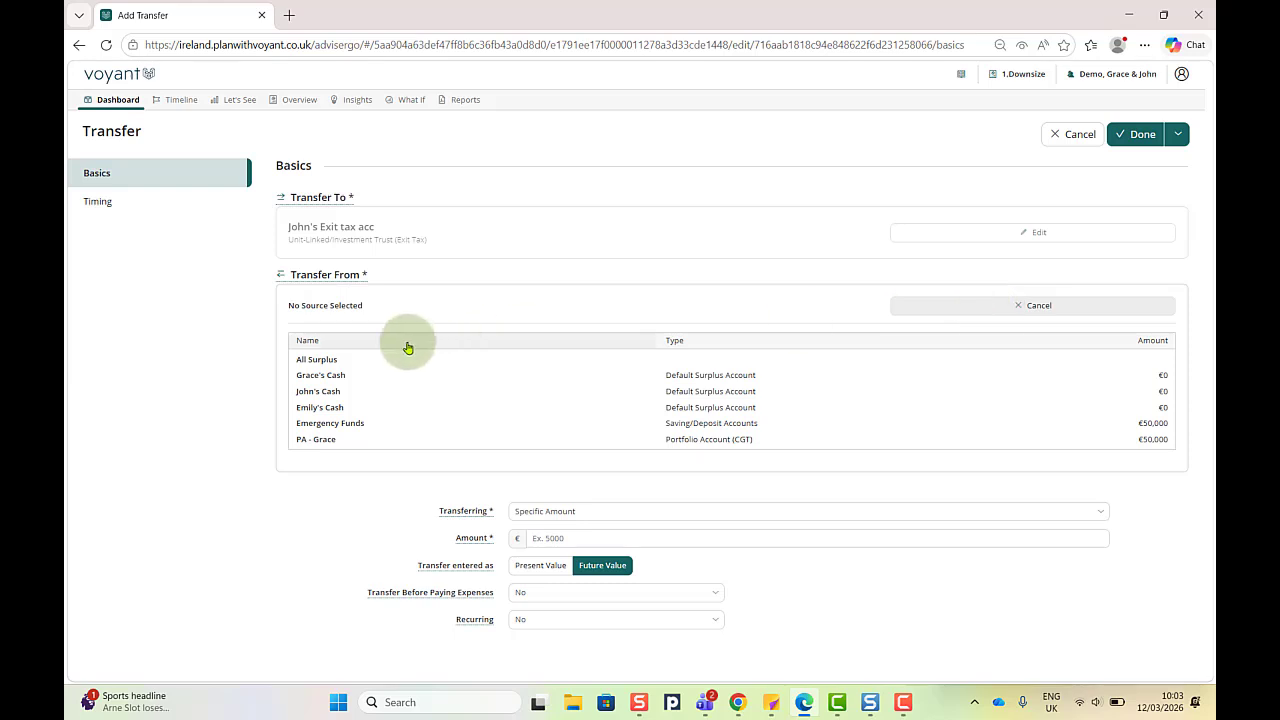
{"action": "left_click", "coordinate": [331, 360]}
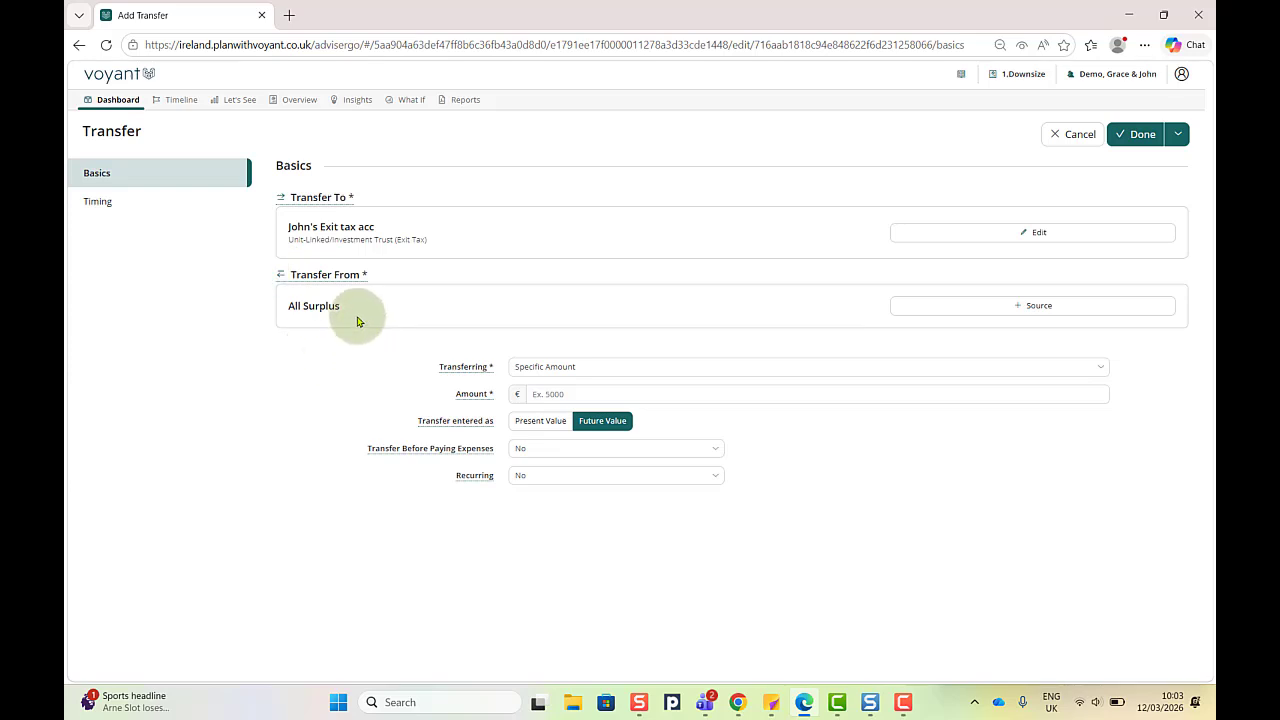
- Set the transfer to All Available and time it at the New Home event
{"action": "left_click", "coordinate": [611, 366]}
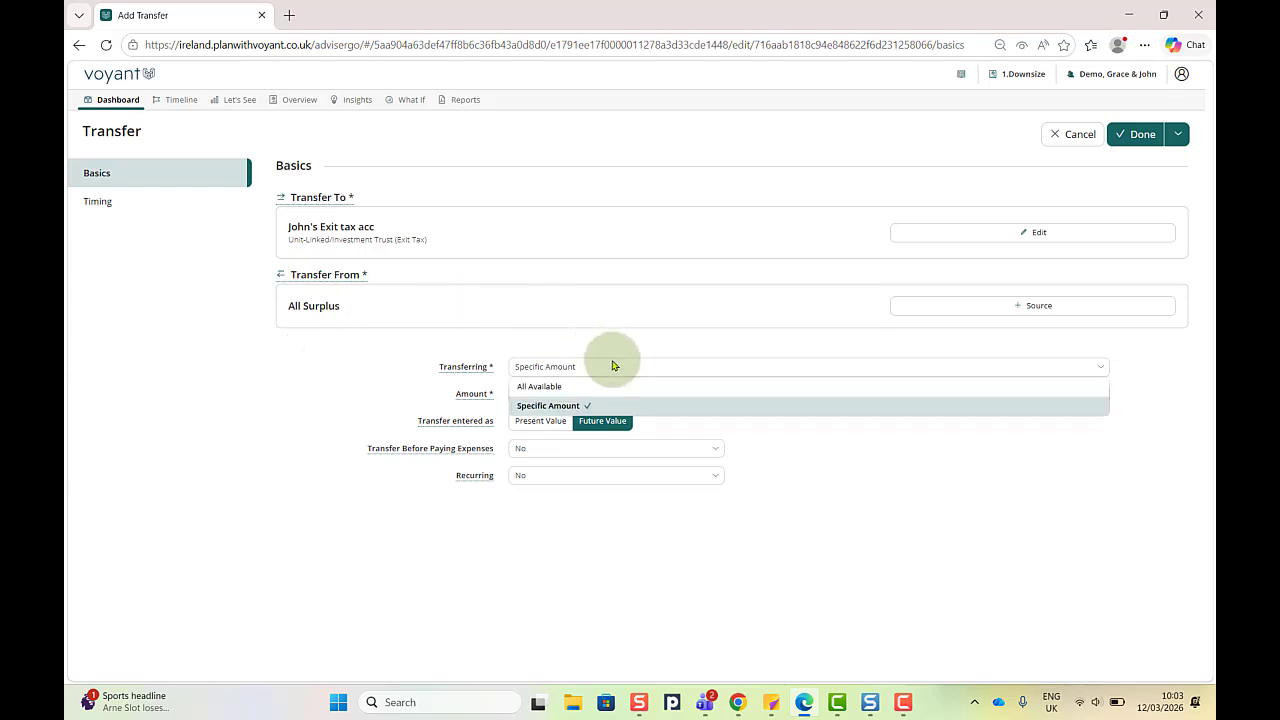
{"action": "left_click", "coordinate": [550, 387]}
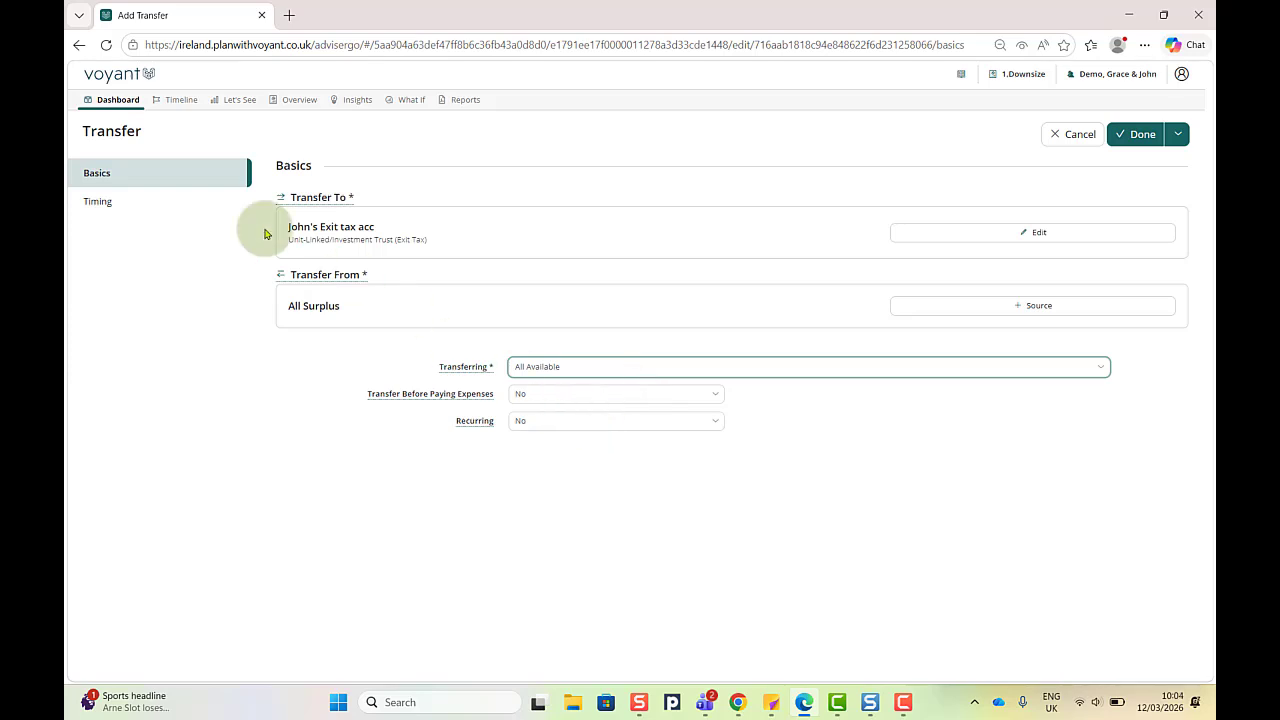
{"action": "left_click", "coordinate": [100, 202]}
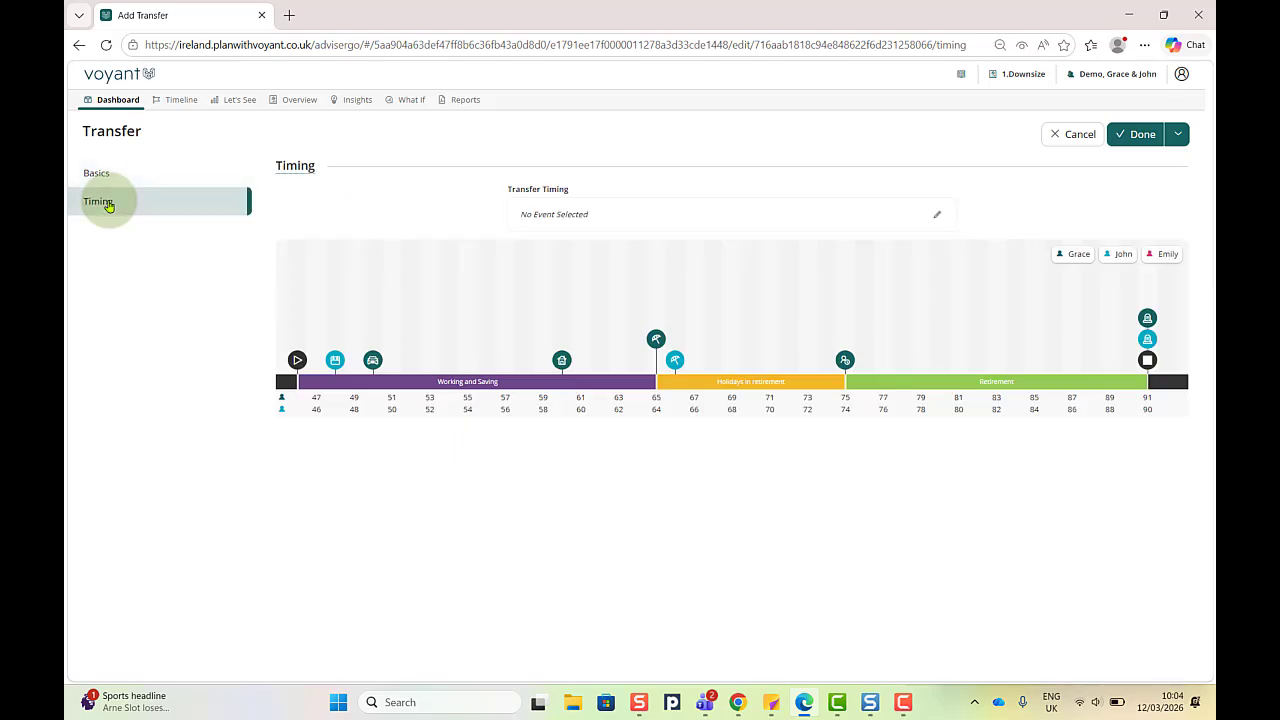
{"action": "left_click_drag", "start_coordinate": [562, 362], "coordinate": [546, 220]}
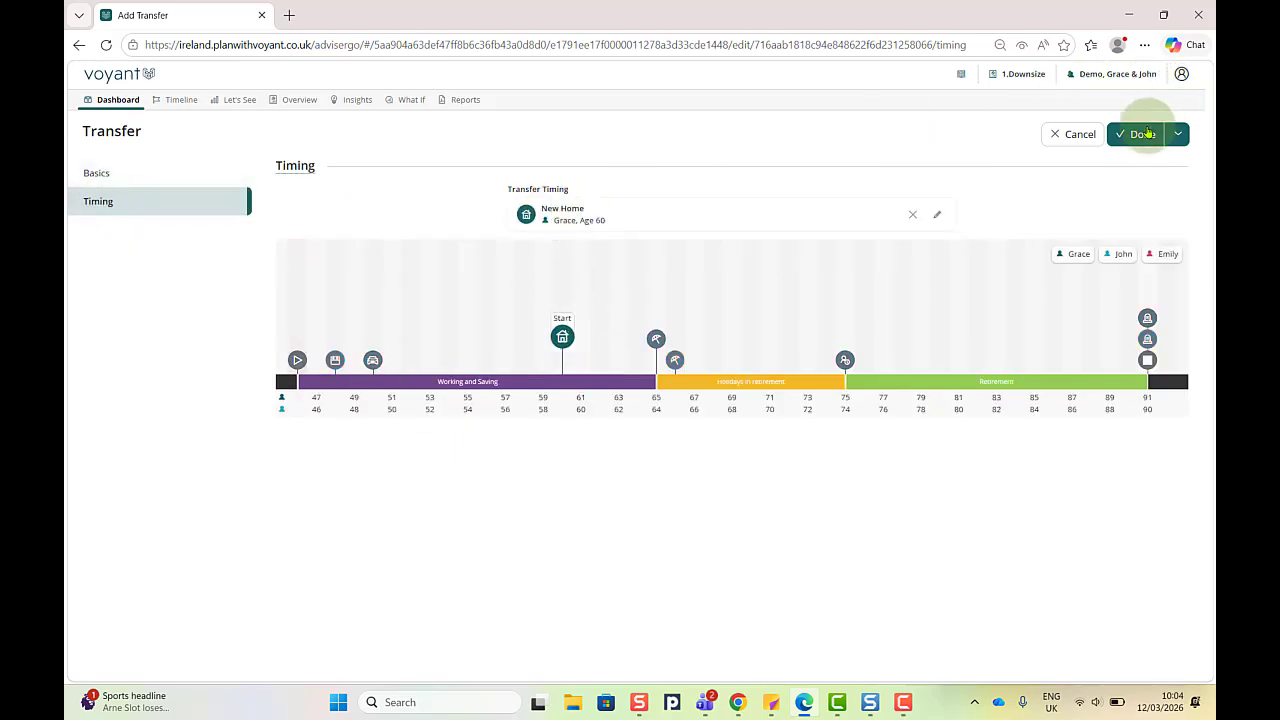
- Save the All Surplus transfer into the Exit tax account
{"action": "left_click", "coordinate": [1141, 134]}
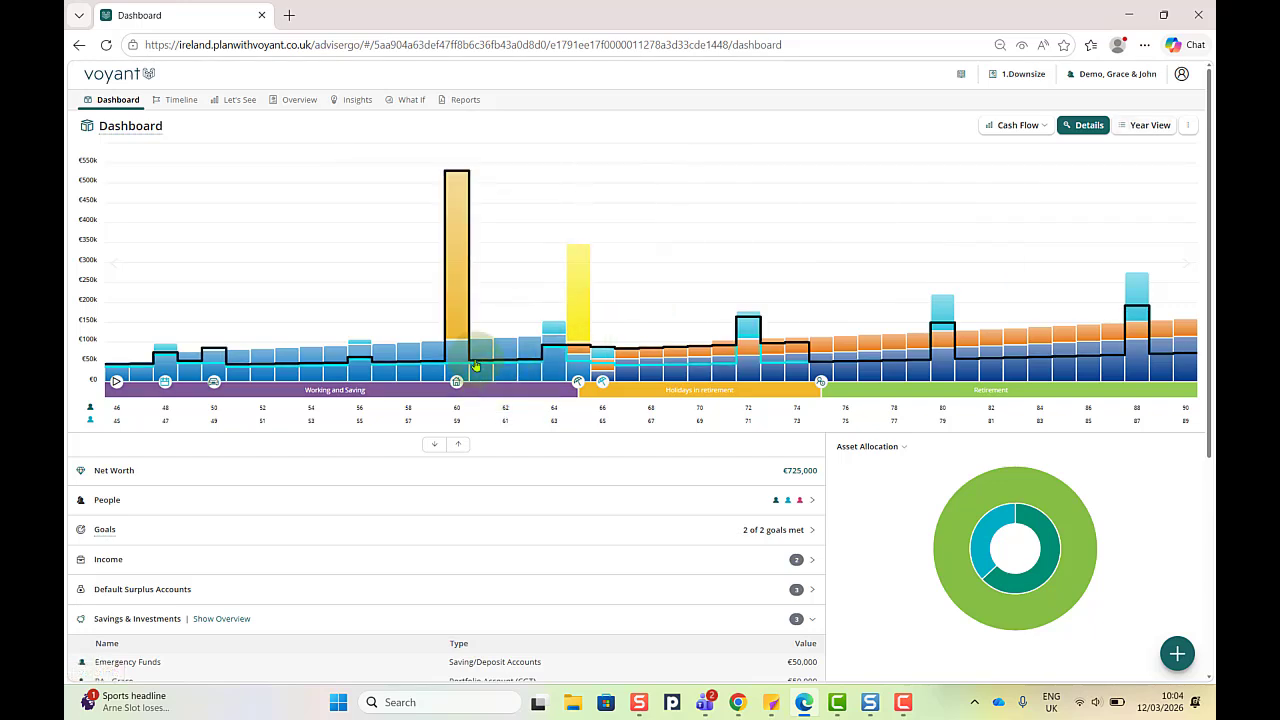
- Check how the surplus transfer affects 2040's cash flow, property, expenses and investments in the Year View, and return to the dashboard
{"action": "left_click", "coordinate": [458, 287]}
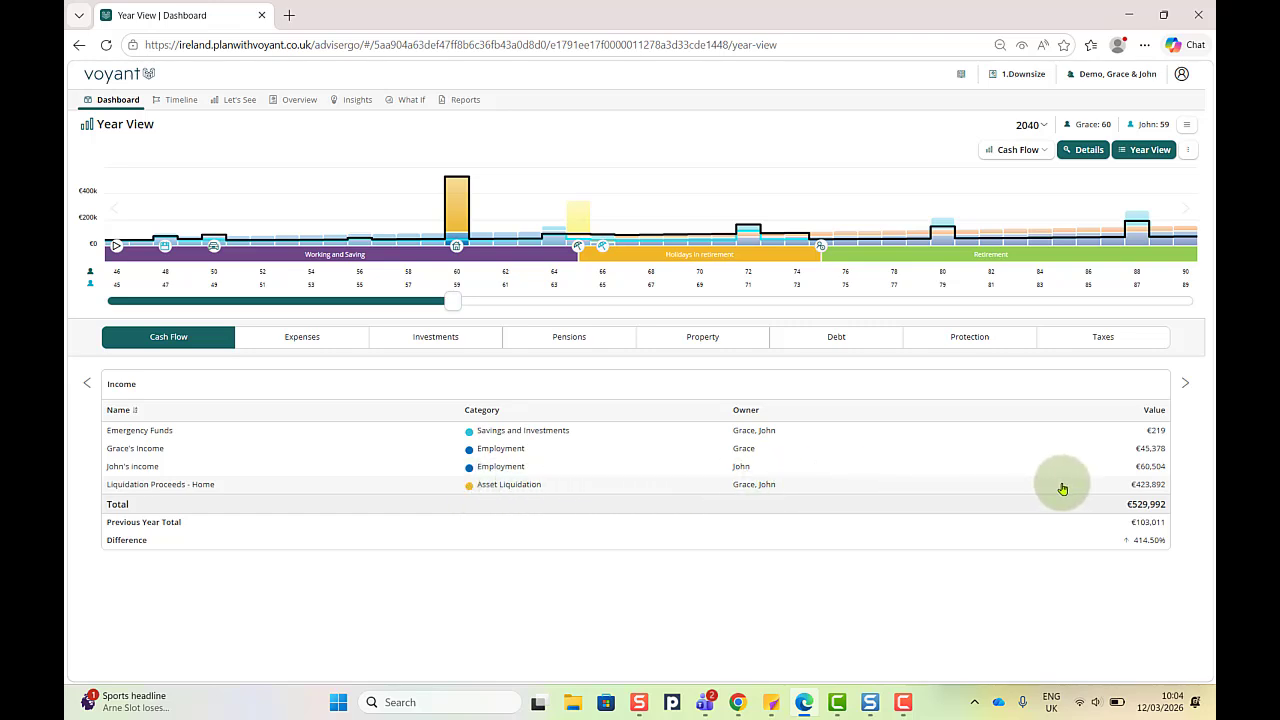
{"action": "left_click", "coordinate": [718, 345]}
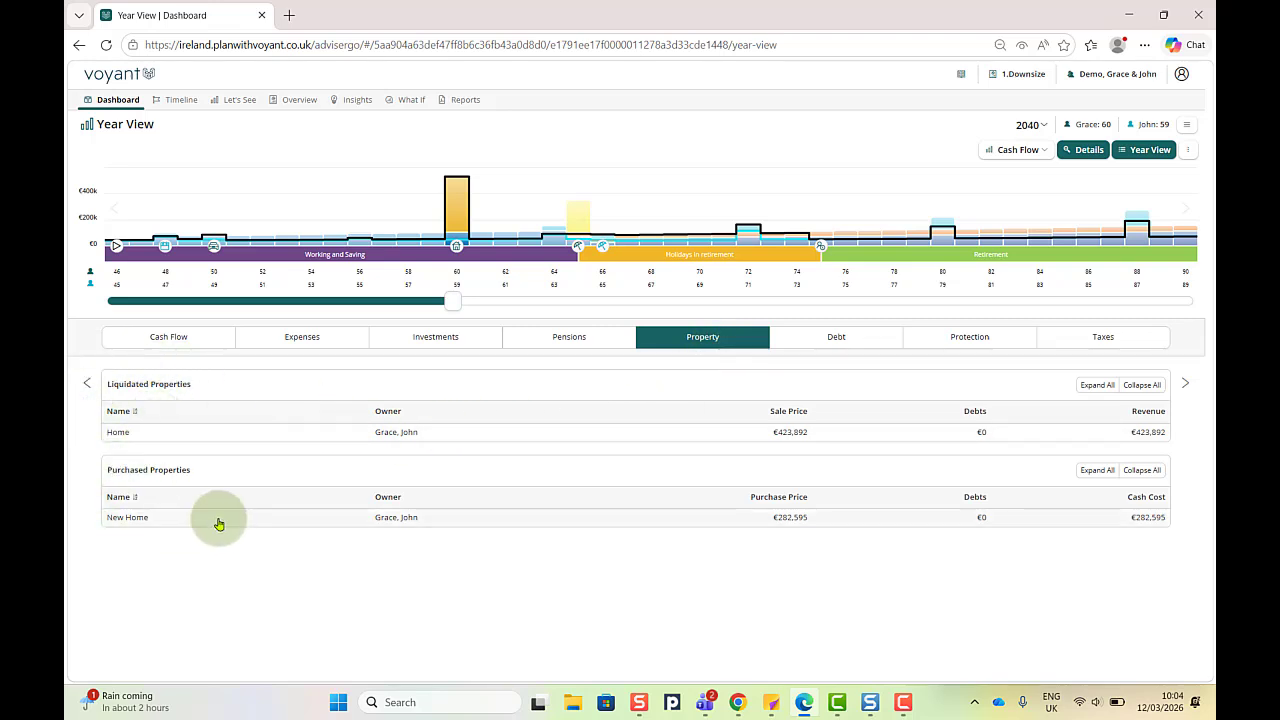
{"action": "left_click", "coordinate": [307, 336]}
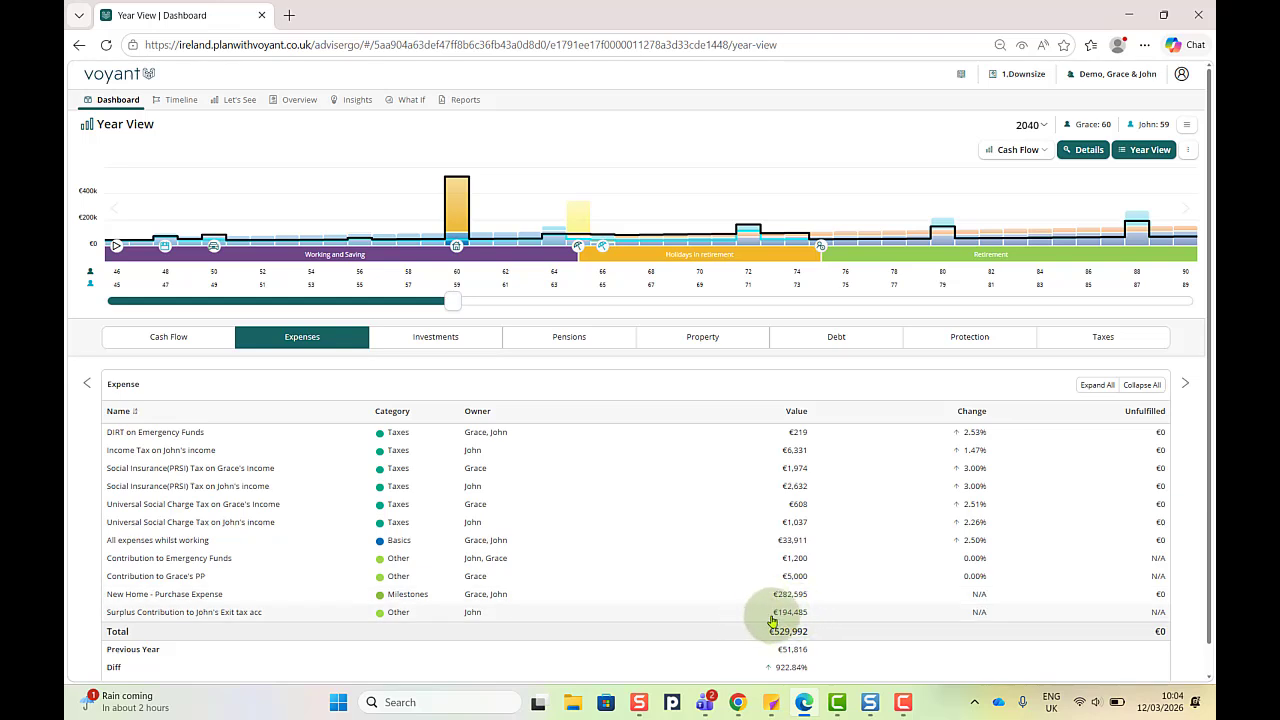
{"action": "left_click", "coordinate": [433, 339]}
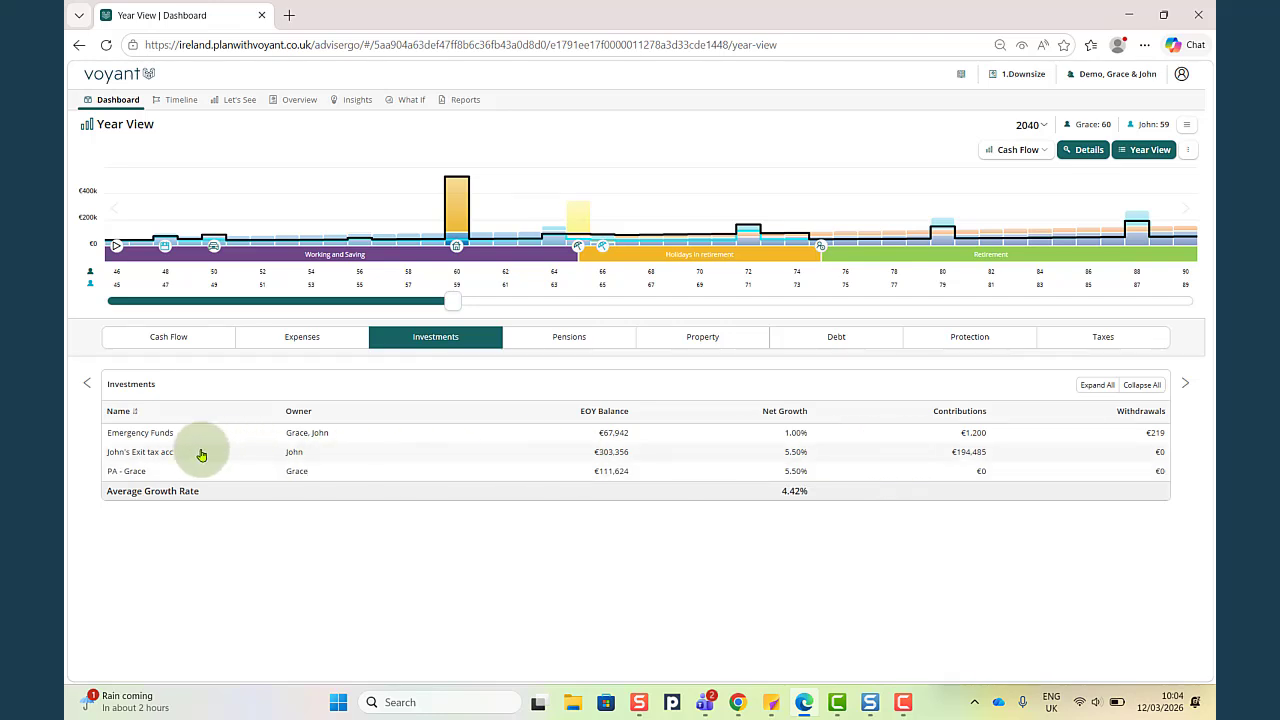
{"action": "left_click", "coordinate": [105, 100]}
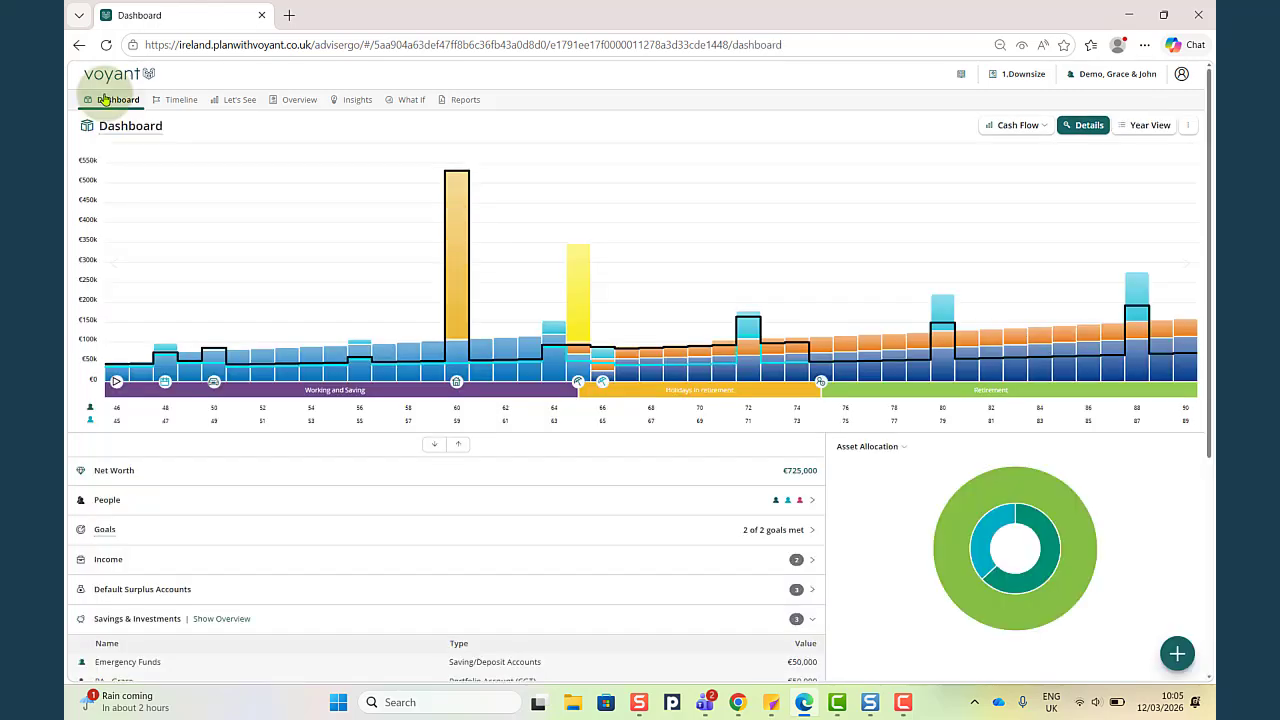